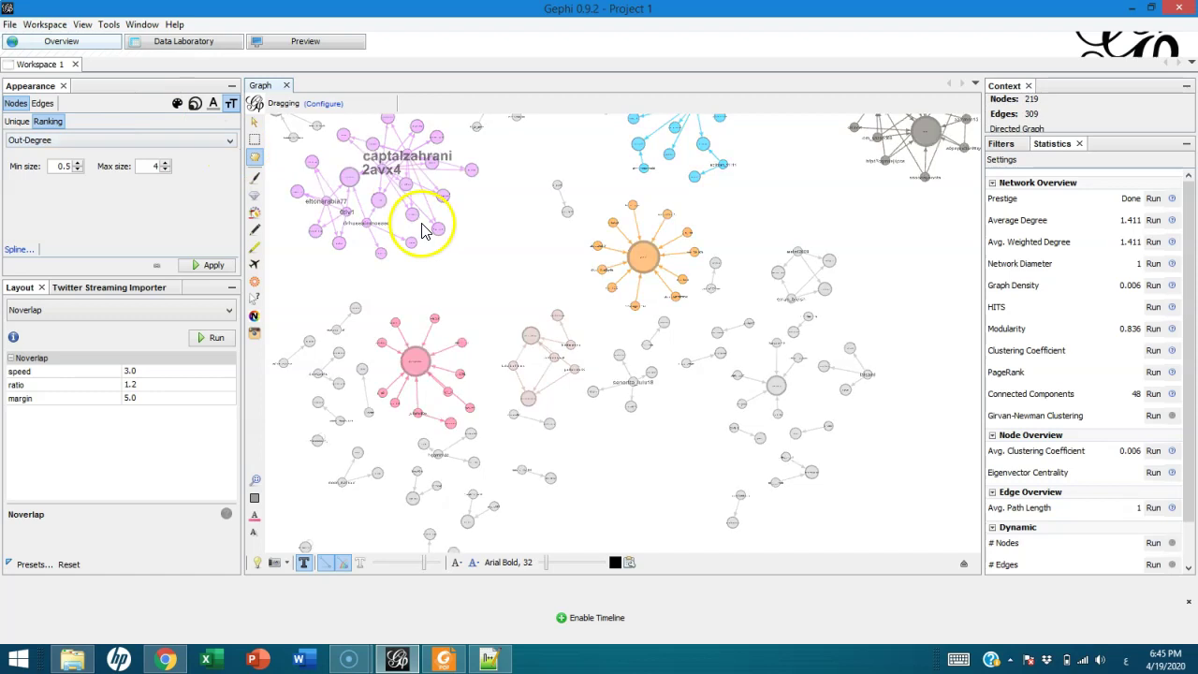
Step: Run the Fruchterman Reingold layout on the graph until the clusters spread out, increase the edge weight scale slightly, and stop the layout
drag(499, 207, 547, 260)
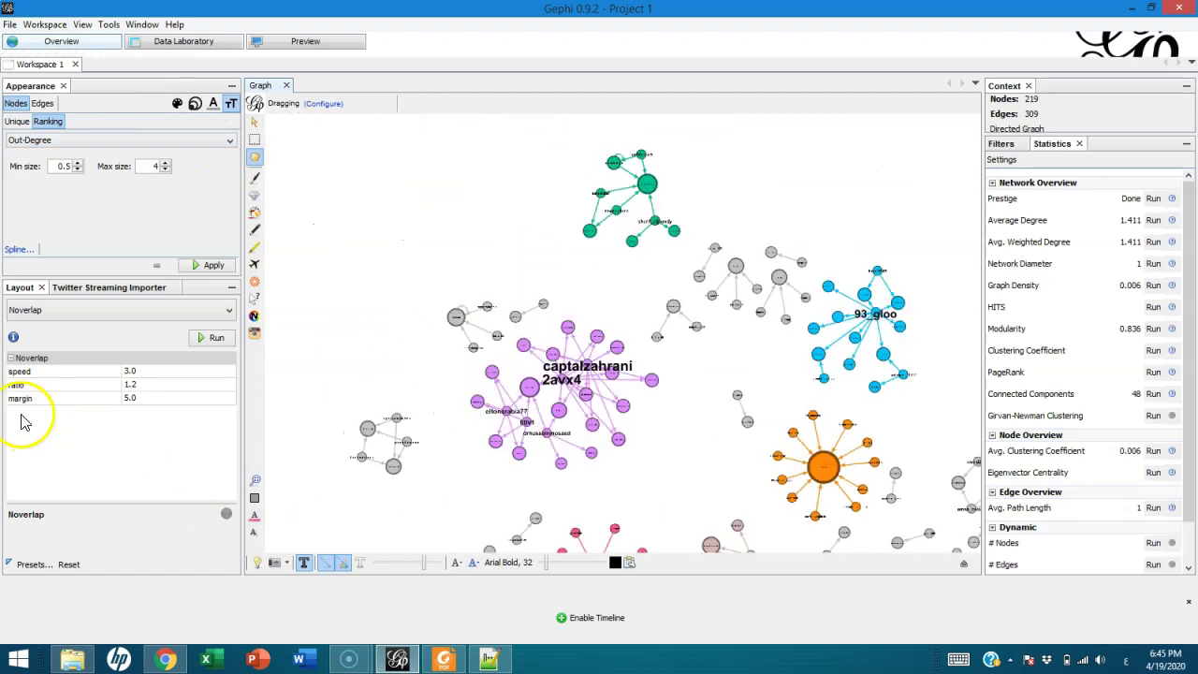
click(37, 317)
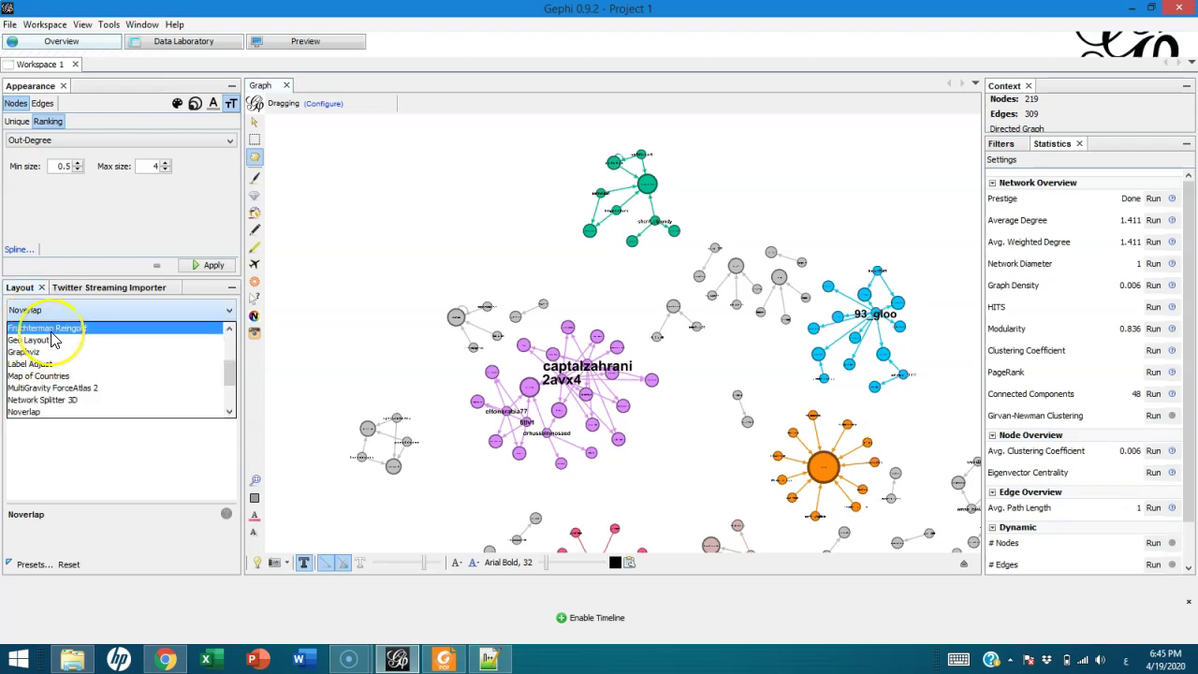
click(51, 331)
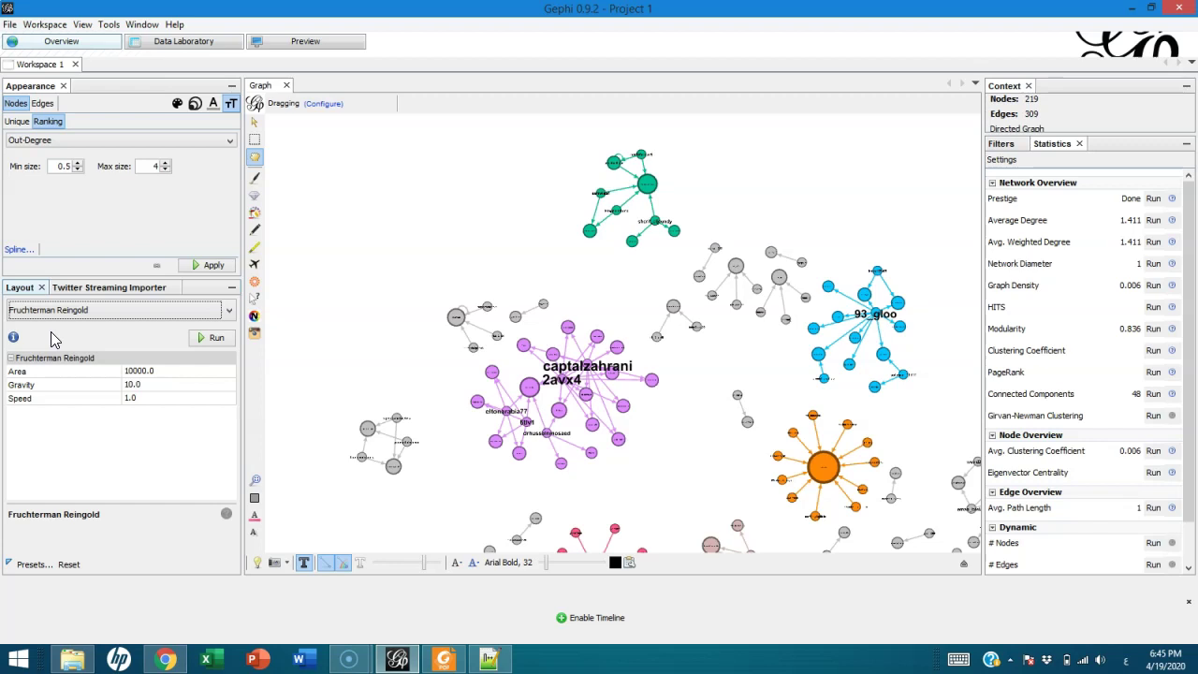
click(215, 337)
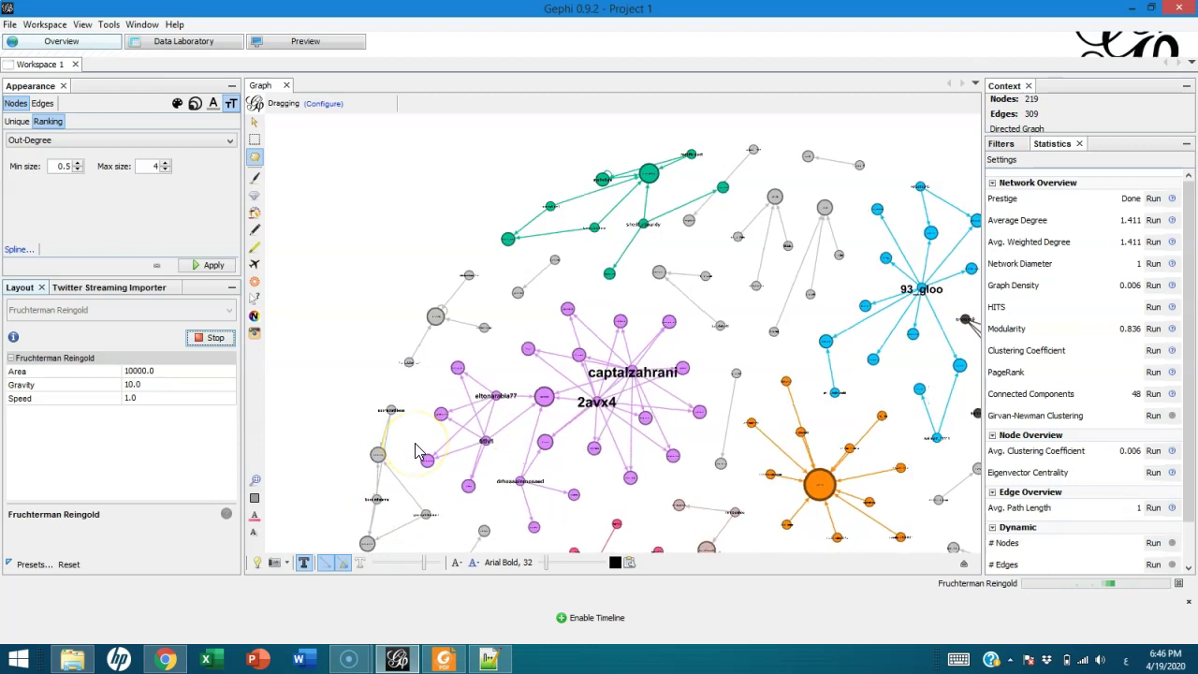
drag(677, 334, 647, 312)
click(255, 481)
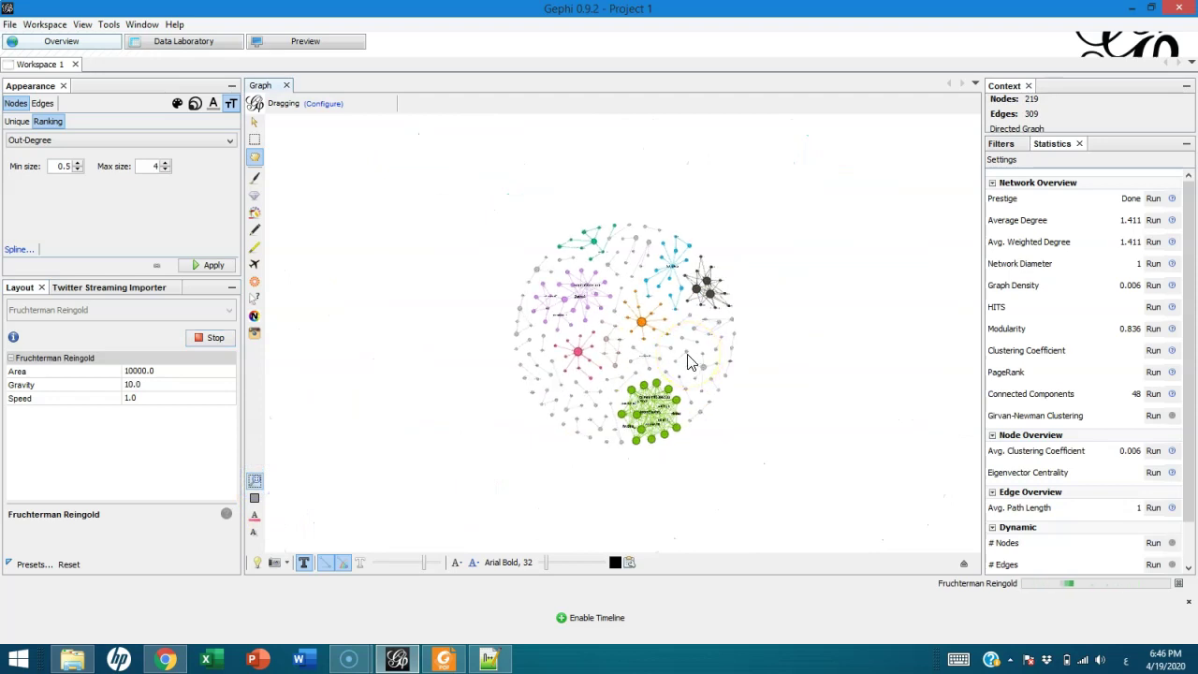
scroll(688, 362, up, 5)
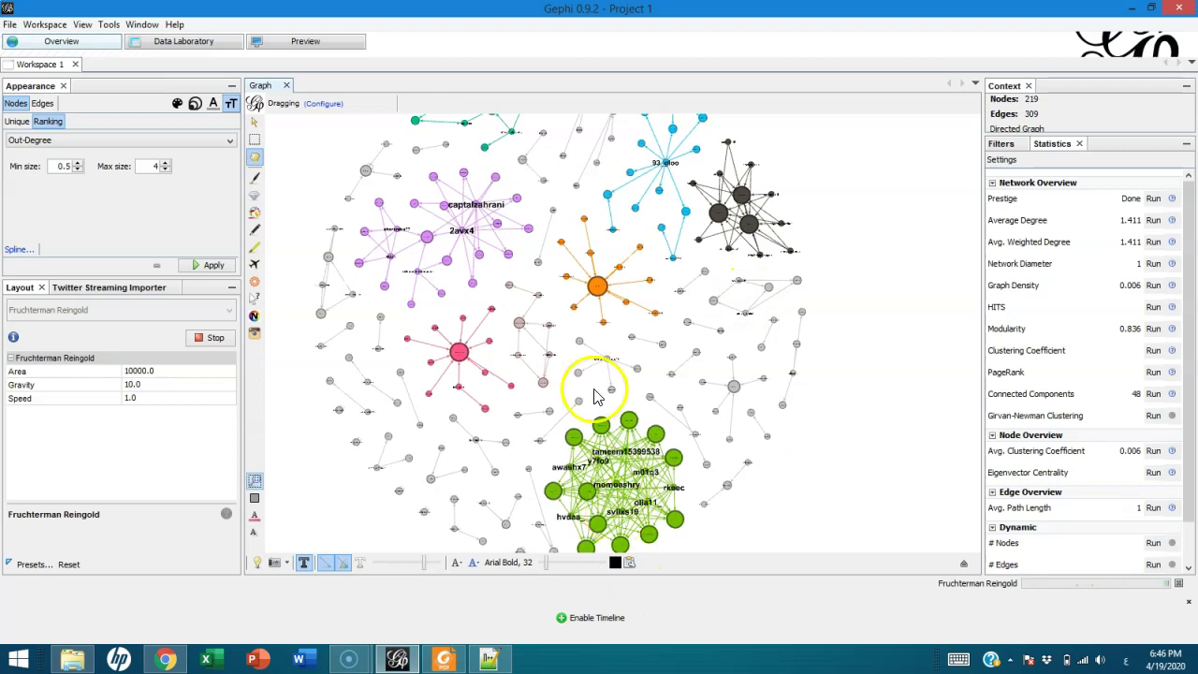
drag(531, 362, 612, 392)
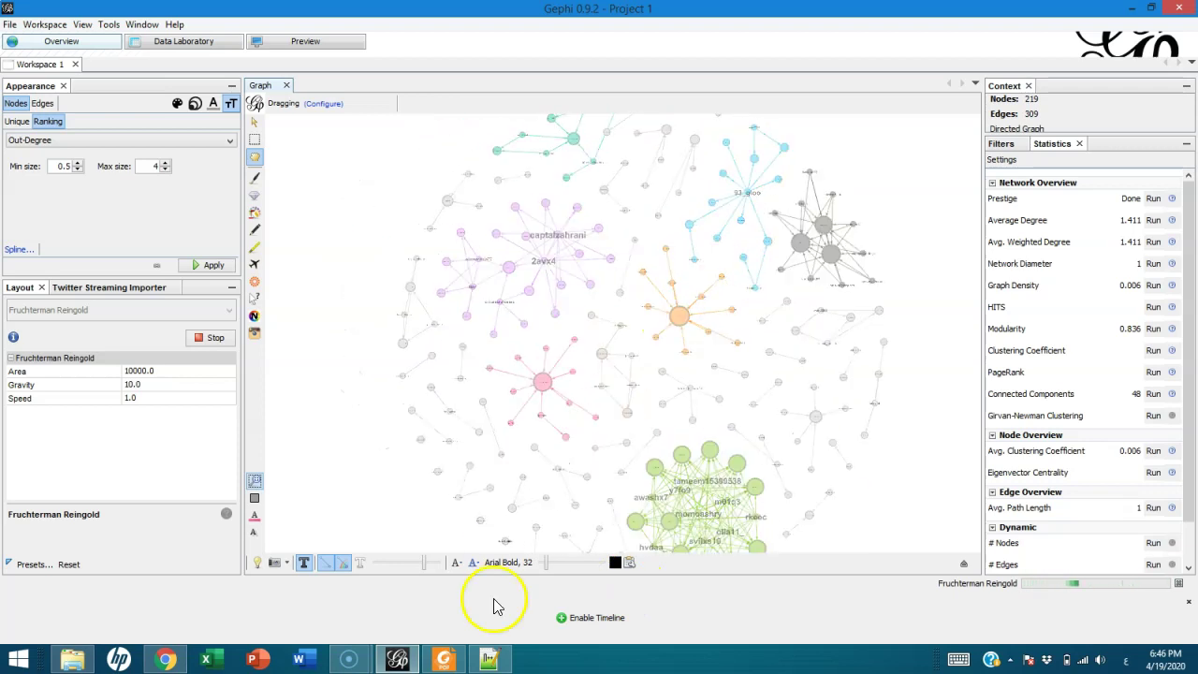
mouse_move(421, 563)
mouse_down()
mouse_move(441, 565)
mouse_move(405, 564)
mouse_move(439, 562)
mouse_up()
click(210, 337)
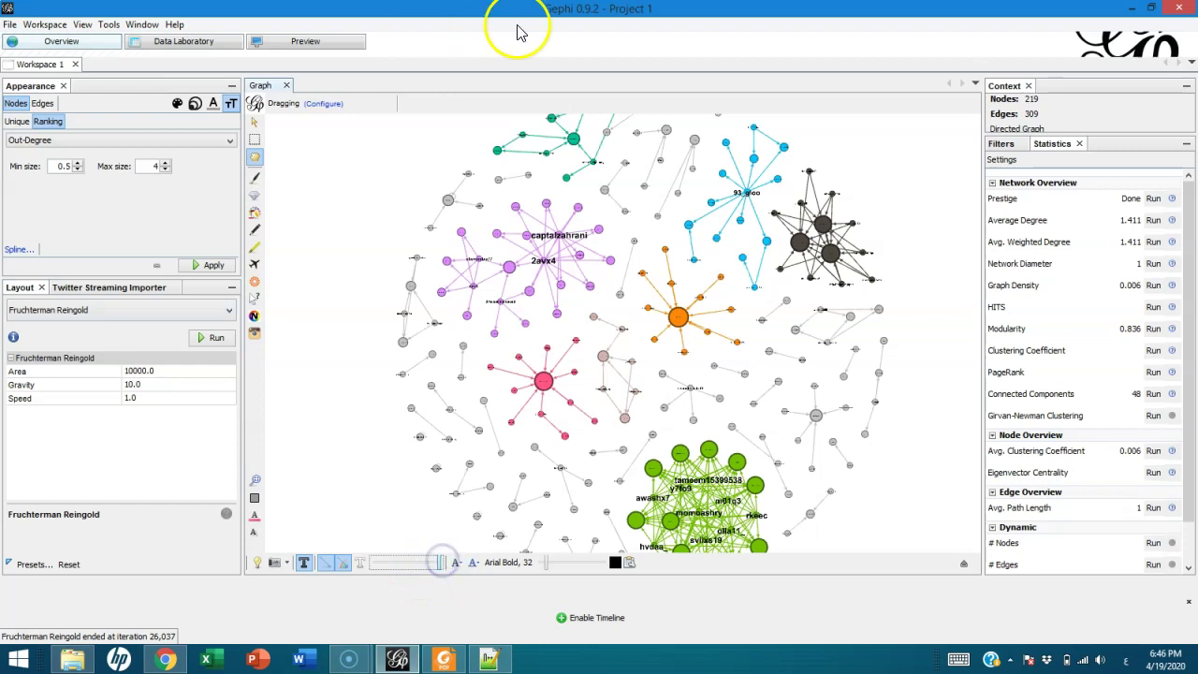
Step: Show the graph in the preview and refresh it with the new layout, focusing on the orange youtube cluster
click(337, 41)
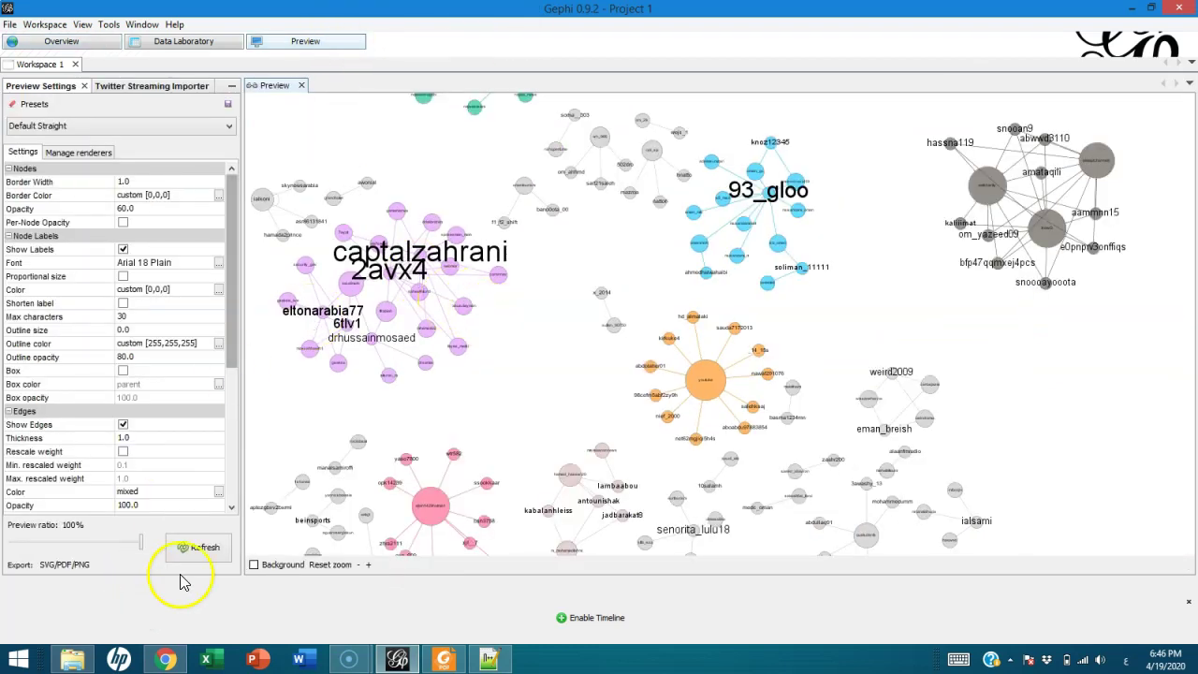
click(198, 548)
click(200, 551)
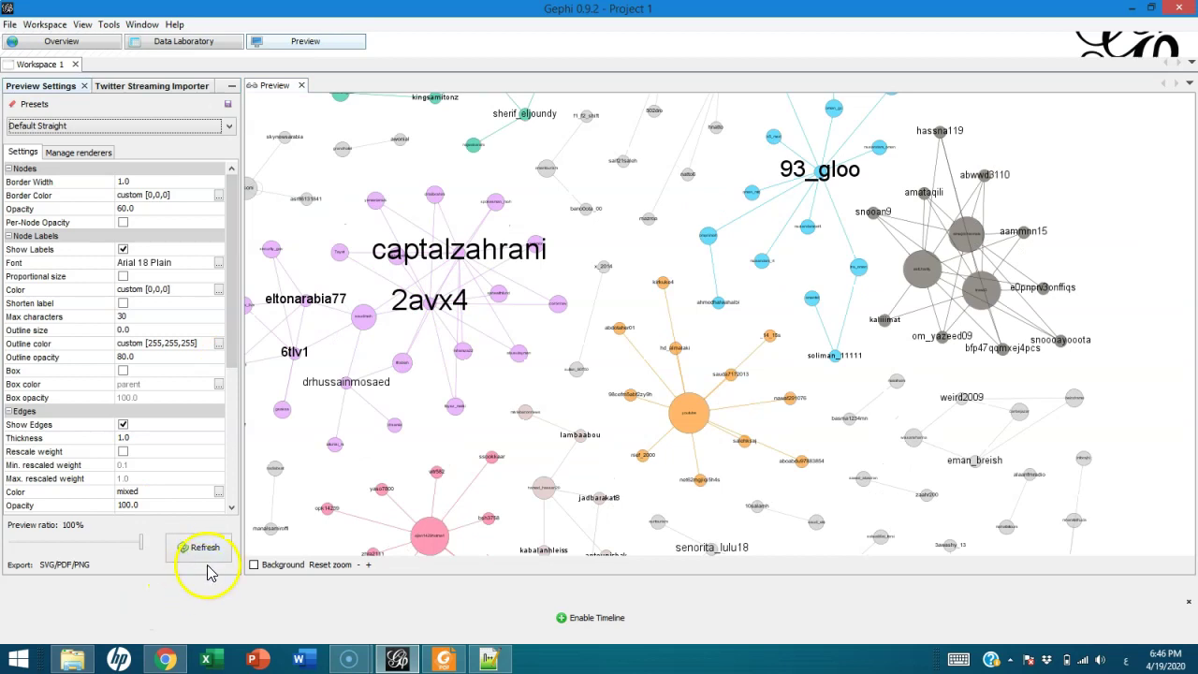
scroll(644, 443, down, 4)
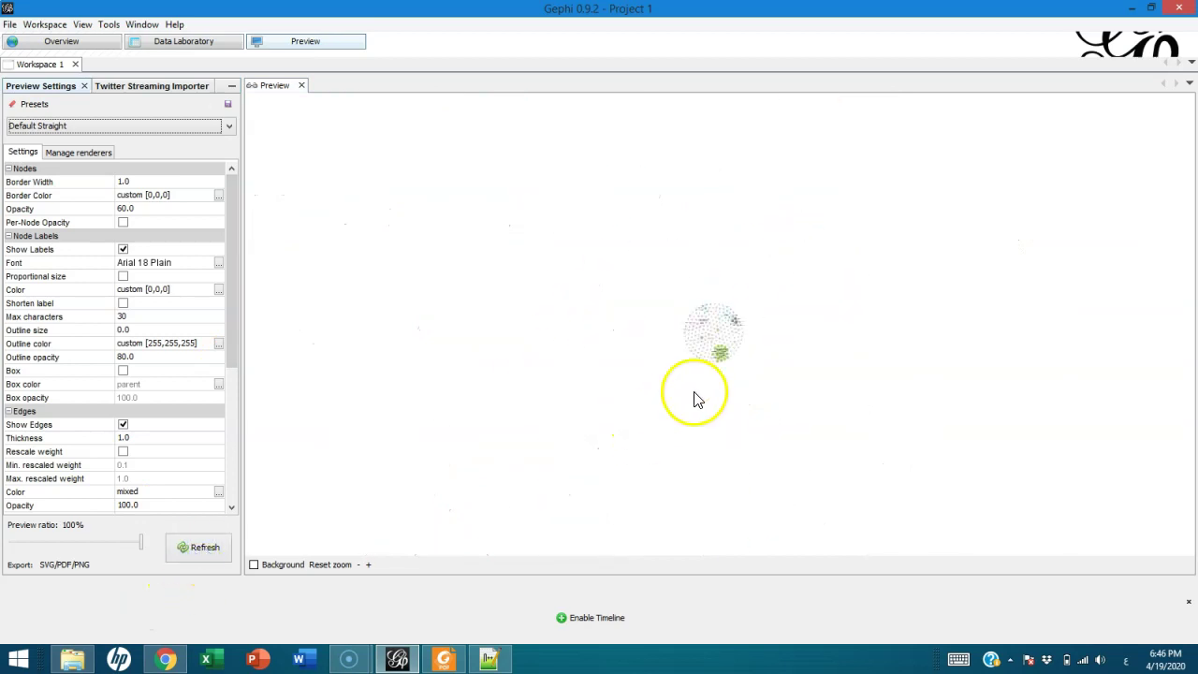
scroll(698, 397, up, 2)
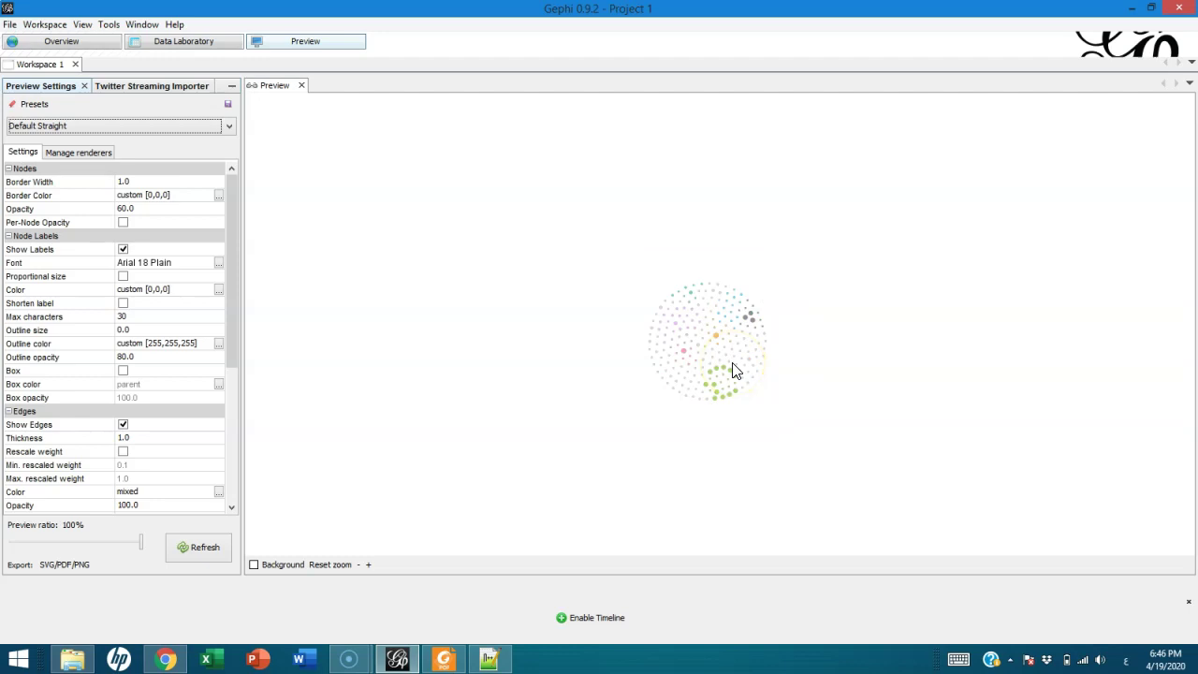
scroll(735, 370, up, 5)
drag(694, 373, 708, 326)
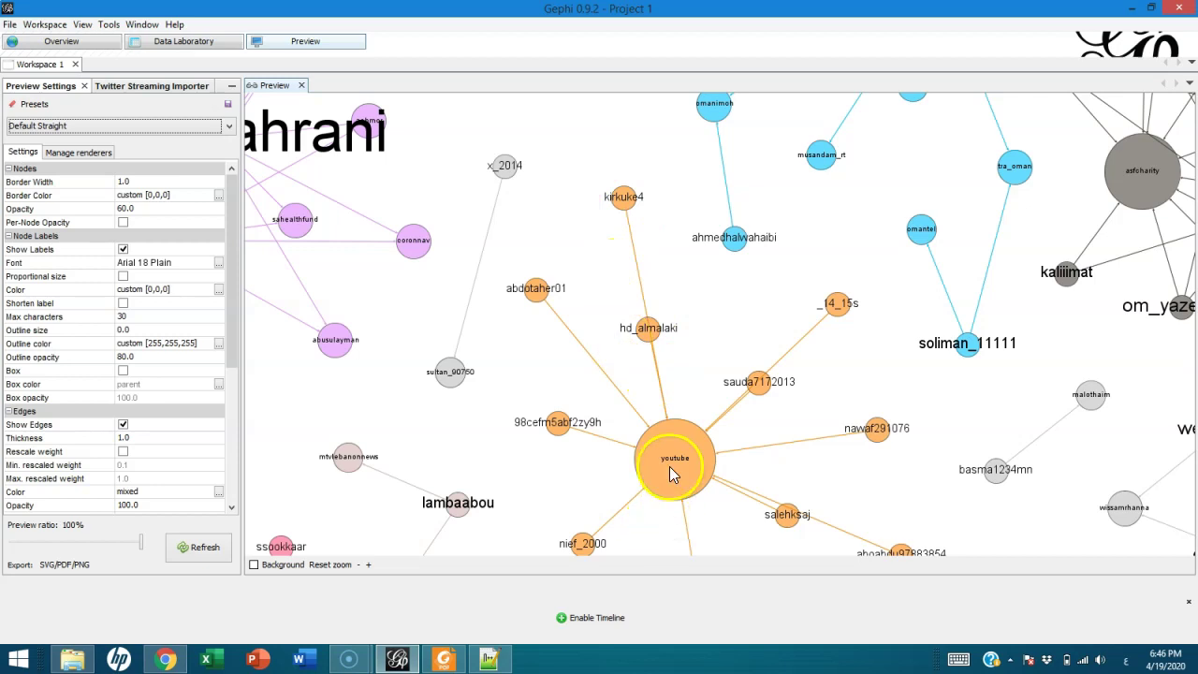
Step: Set the edge thickness to 2 in the preview settings and refresh the preview
drag(232, 352, 225, 391)
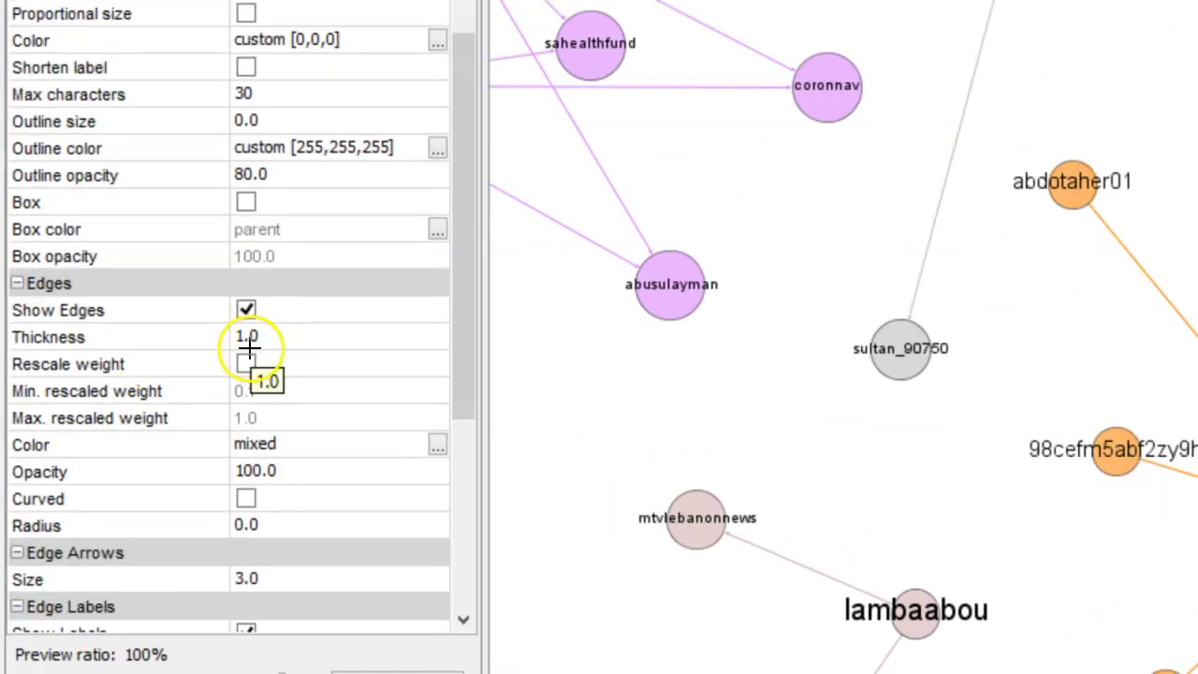
click(249, 337)
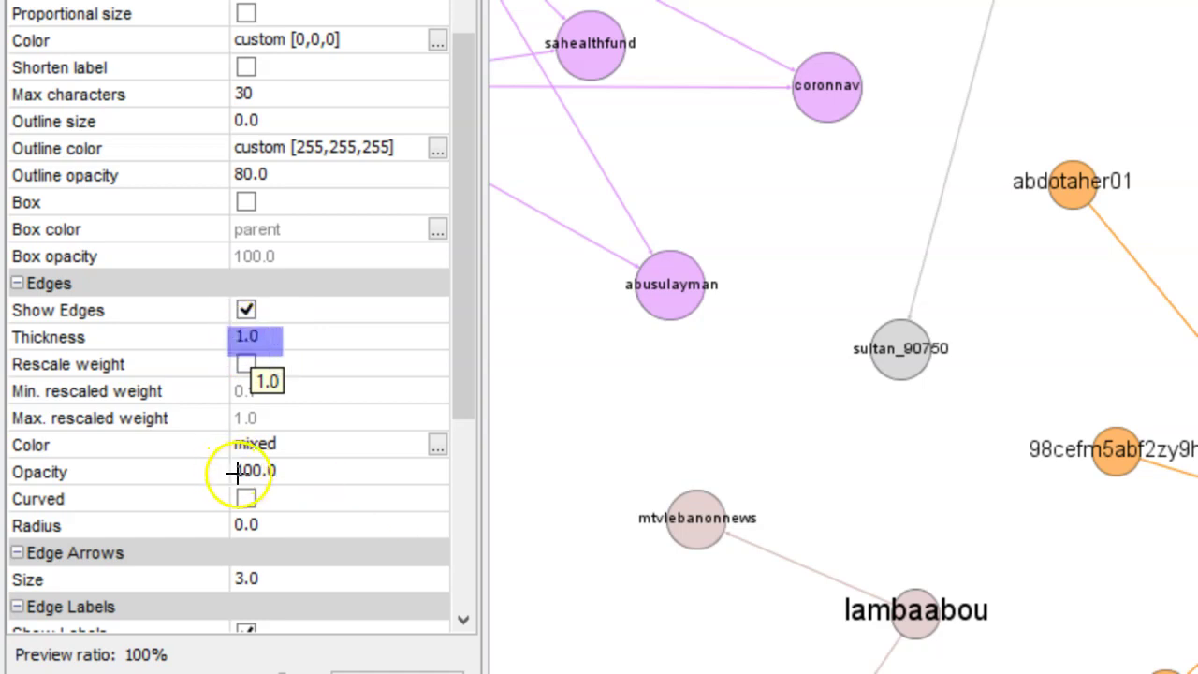
drag(230, 466, 328, 482)
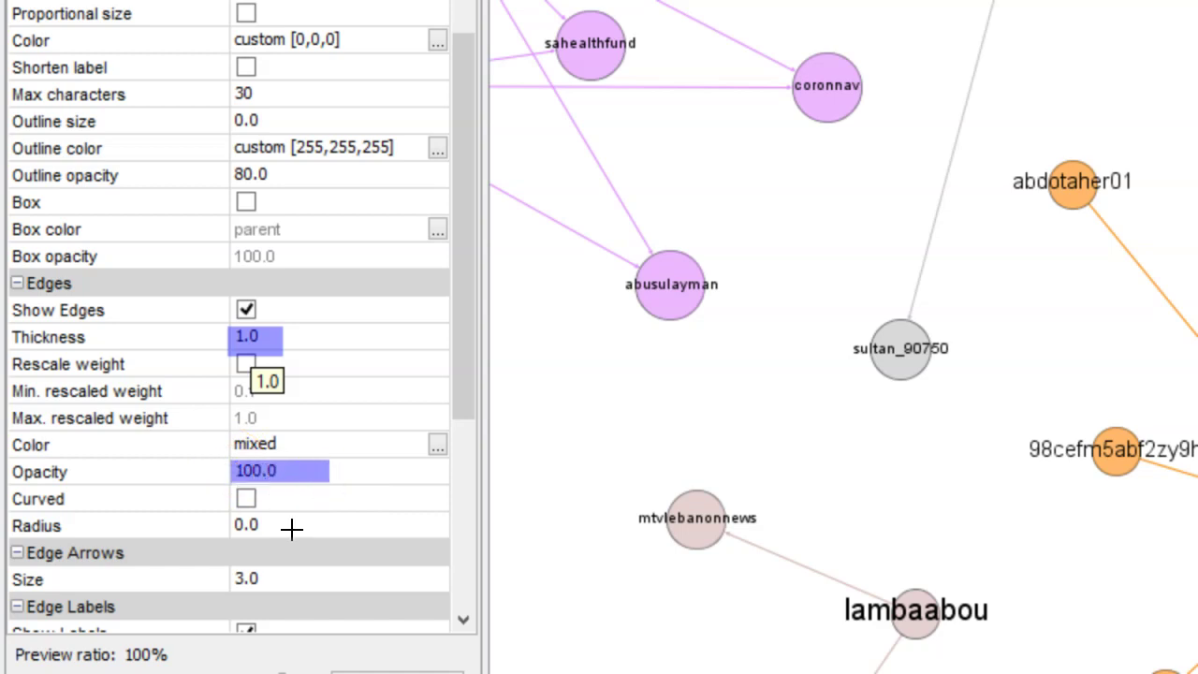
drag(245, 579, 290, 596)
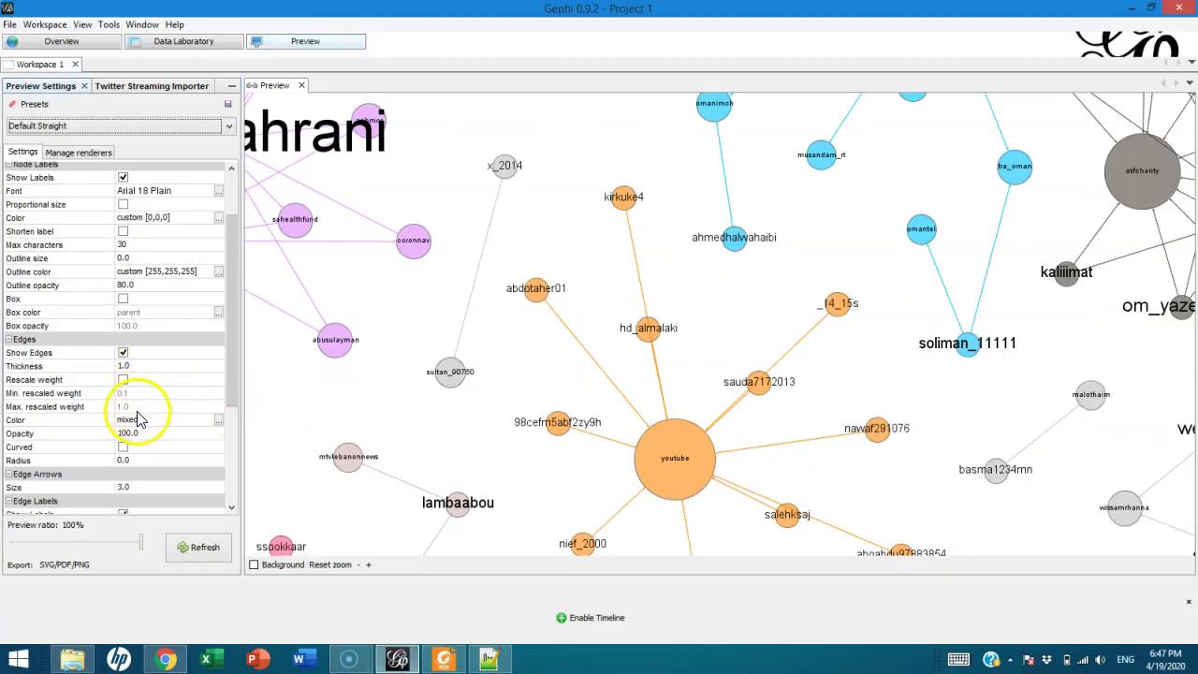
click(124, 366)
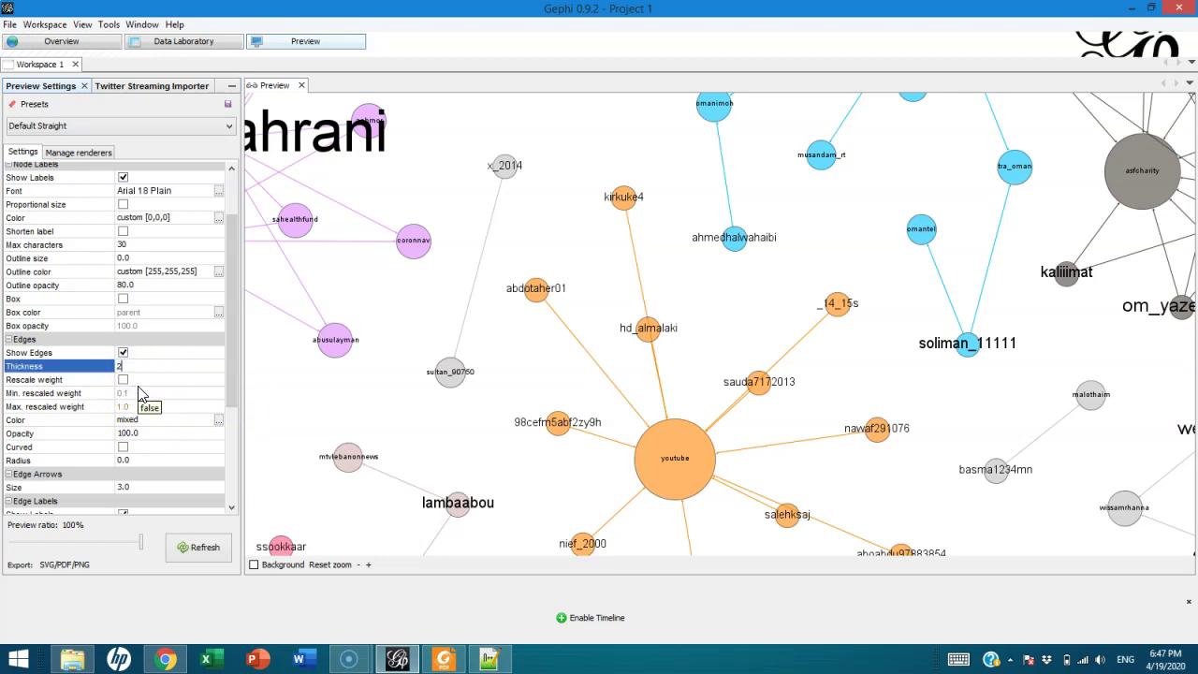
click(190, 545)
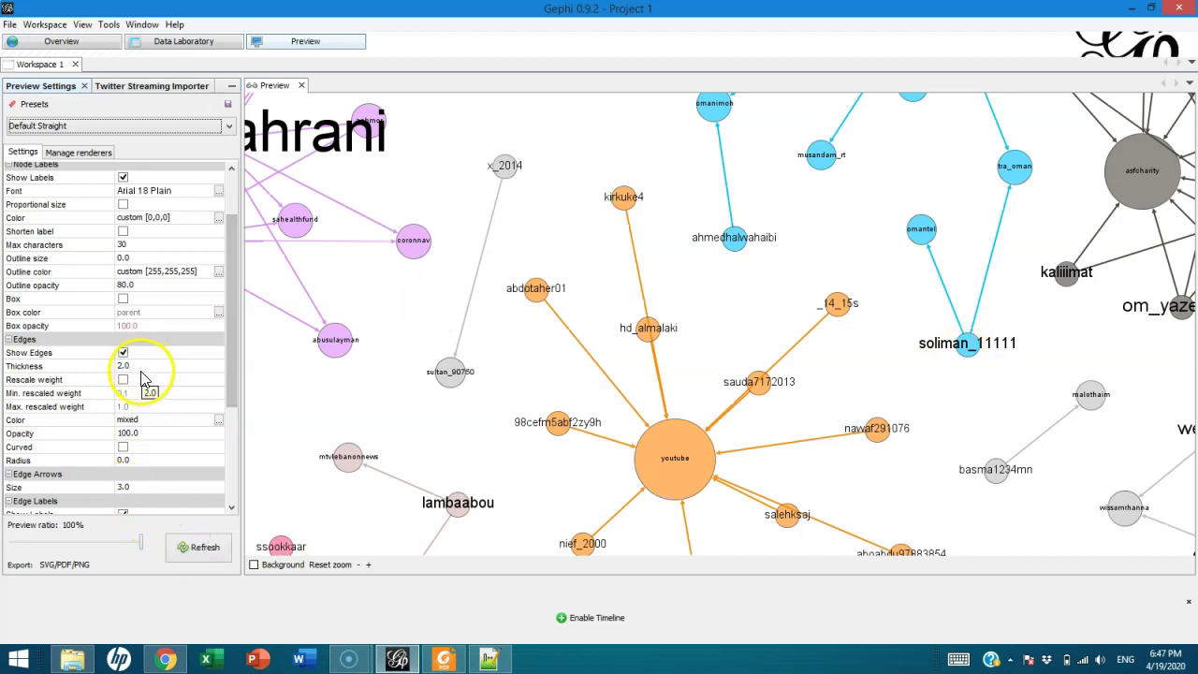
Step: Set the edge thickness to 3 and refresh the preview
click(138, 365)
text(3)
key(Return)
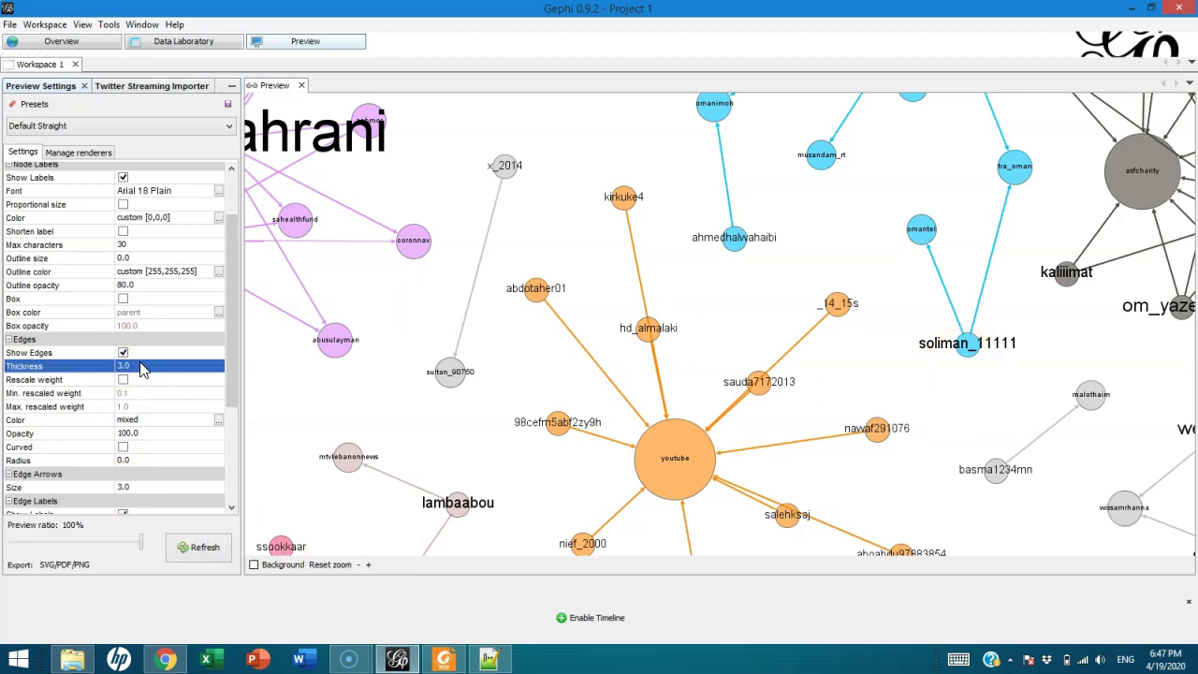
click(201, 546)
Step: Examine the thickened edges and their arrows across the orange, dark grey, blue and green clusters of the preview
scroll(594, 398, down, 10)
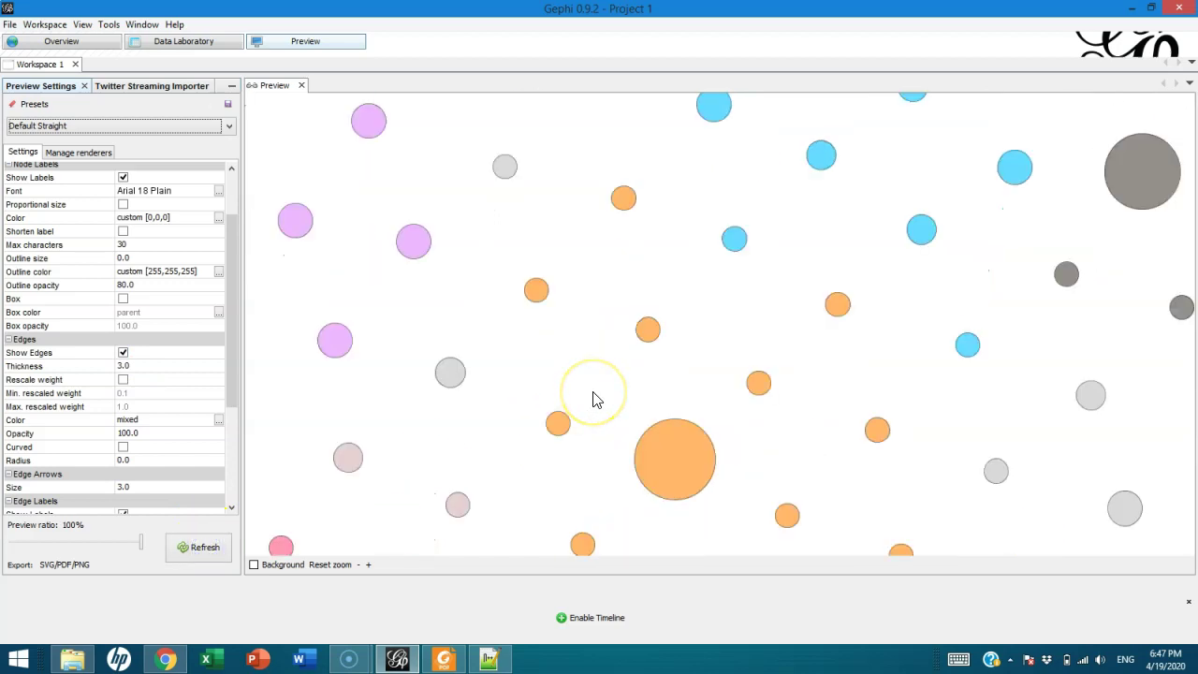
scroll(549, 361, up, 10)
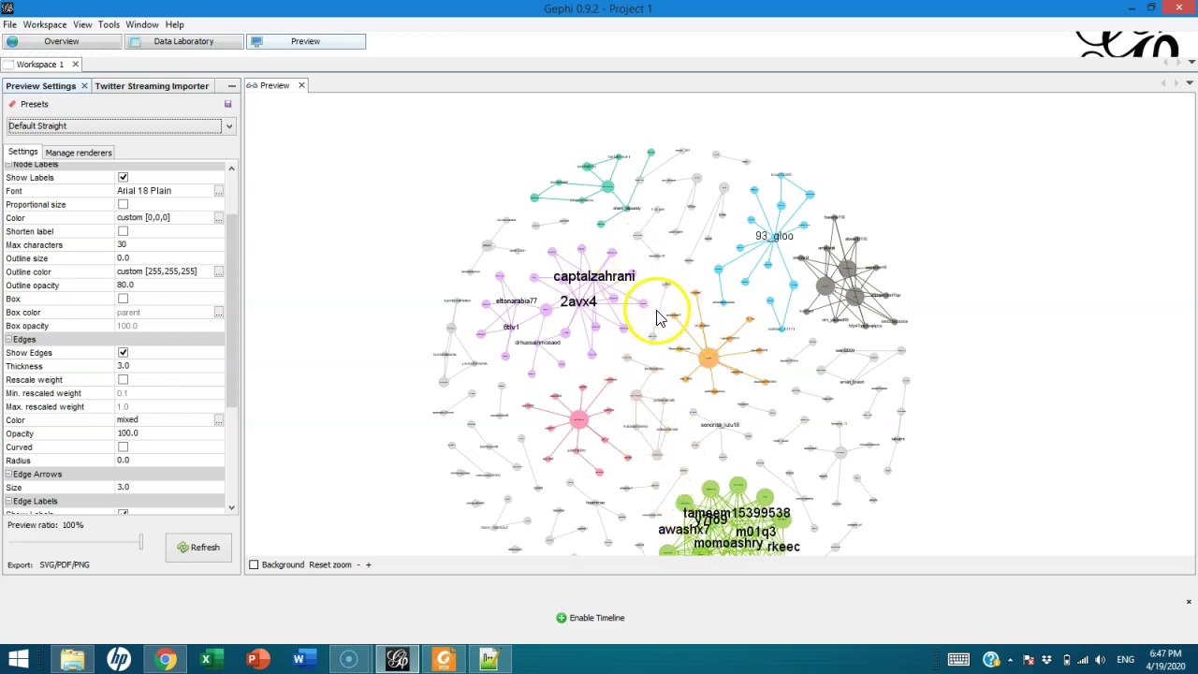
click(668, 423)
scroll(667, 423, up, 1)
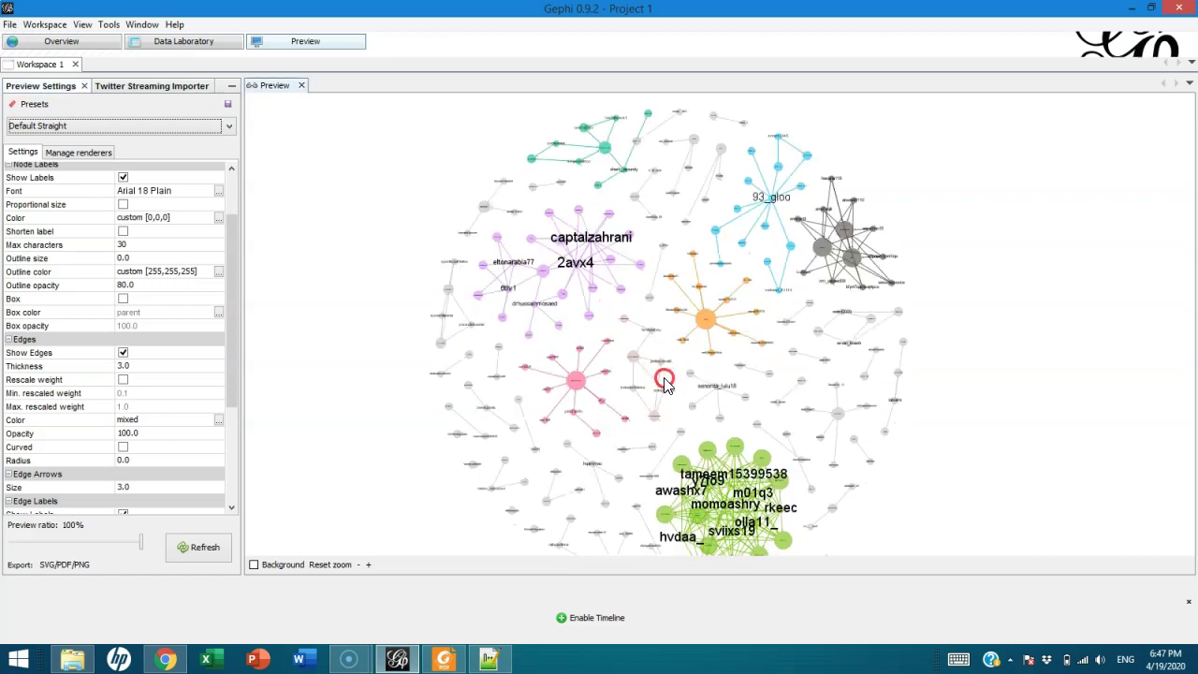
scroll(660, 412, up, 3)
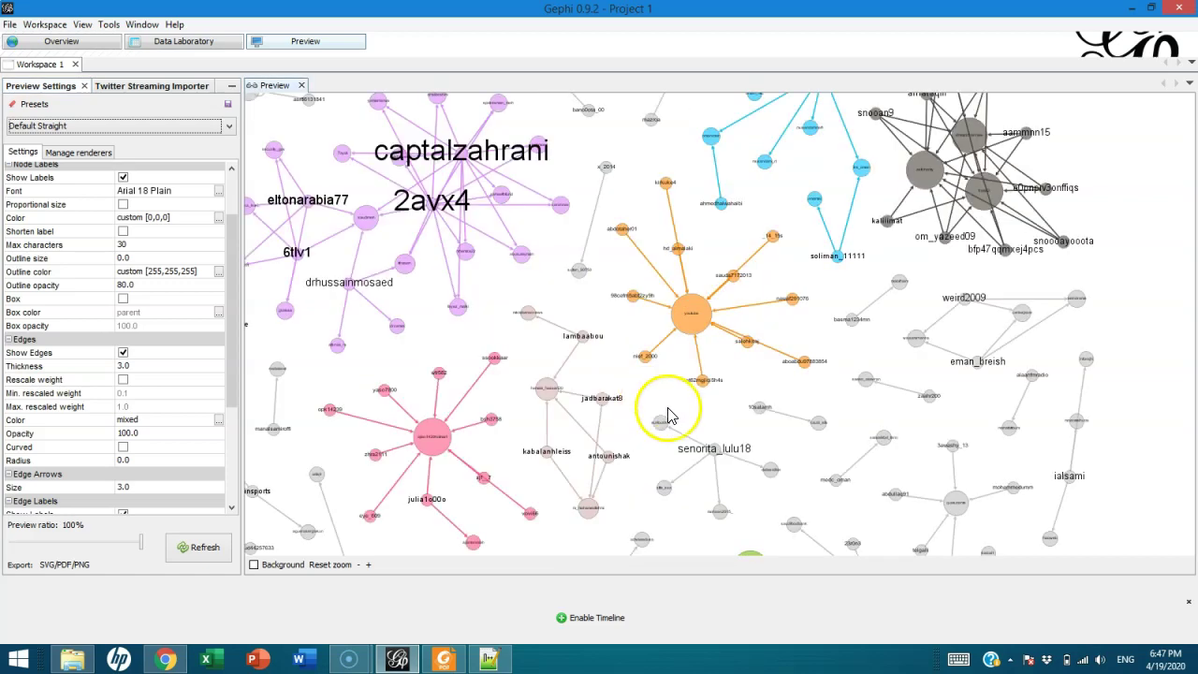
scroll(625, 373, up, 3)
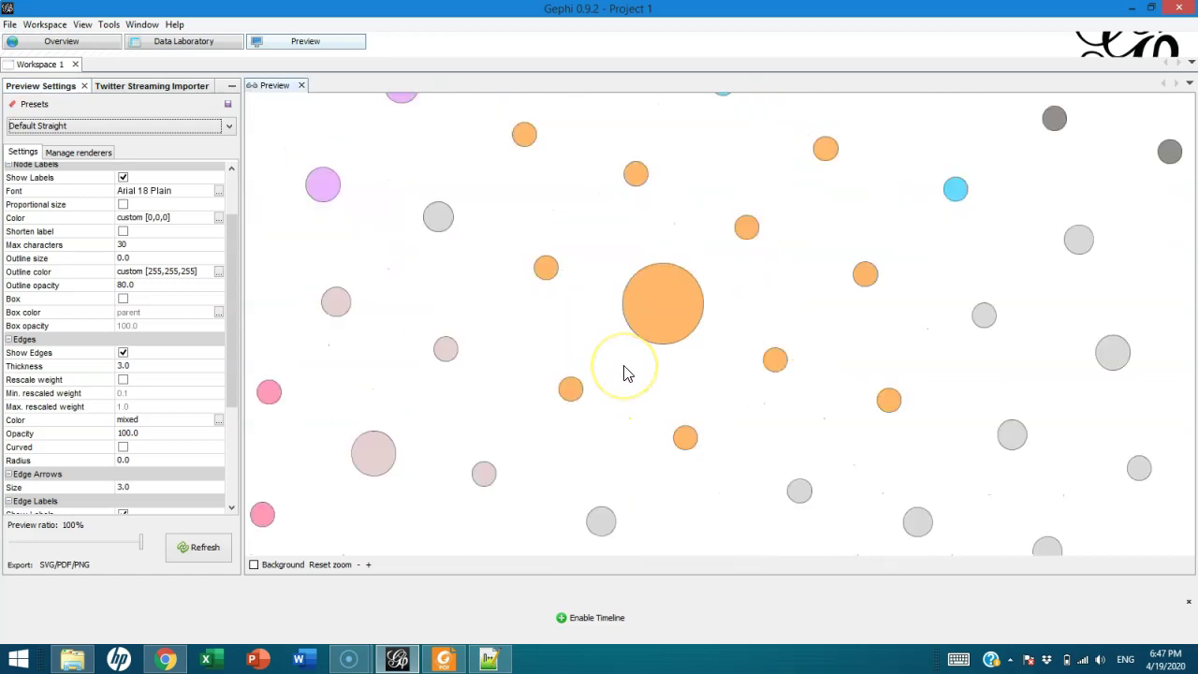
drag(936, 318, 711, 476)
drag(752, 370, 671, 459)
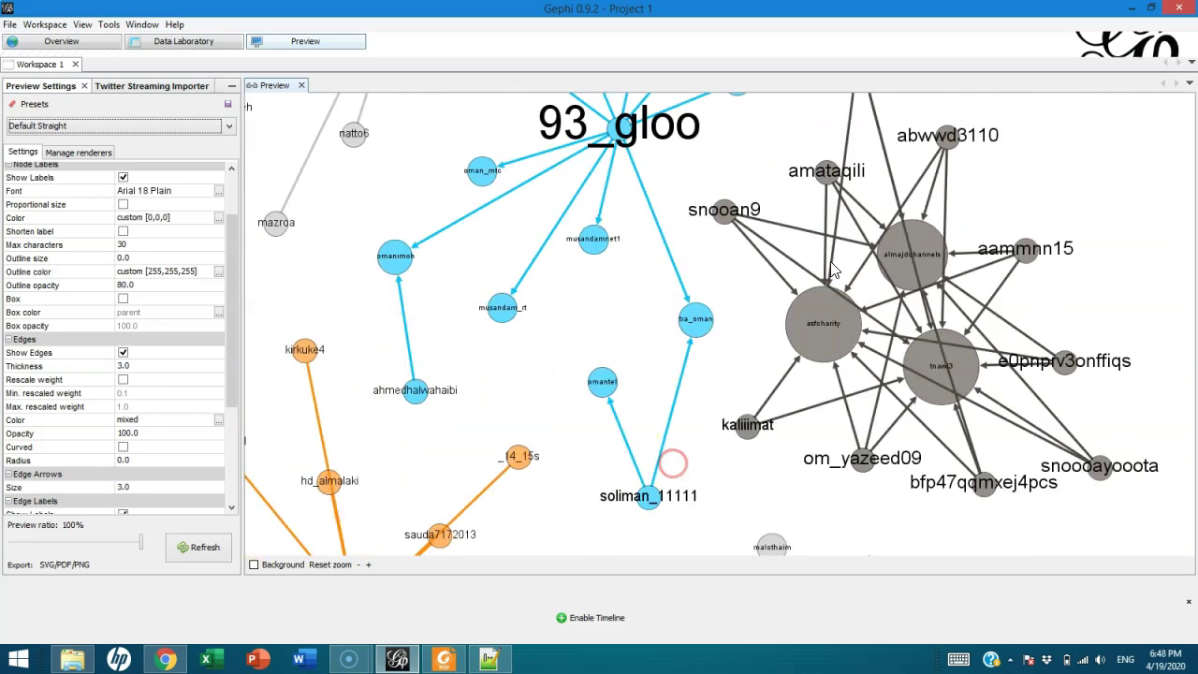
drag(684, 178, 690, 293)
drag(565, 234, 611, 377)
drag(463, 342, 535, 383)
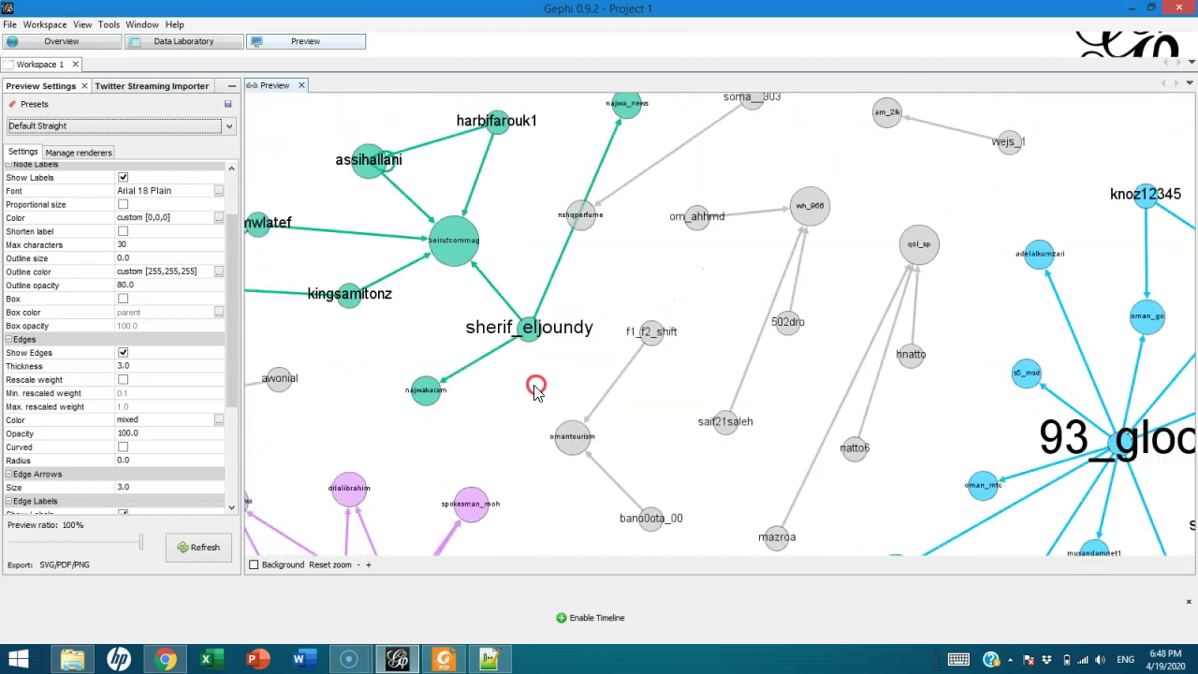
drag(428, 302, 458, 335)
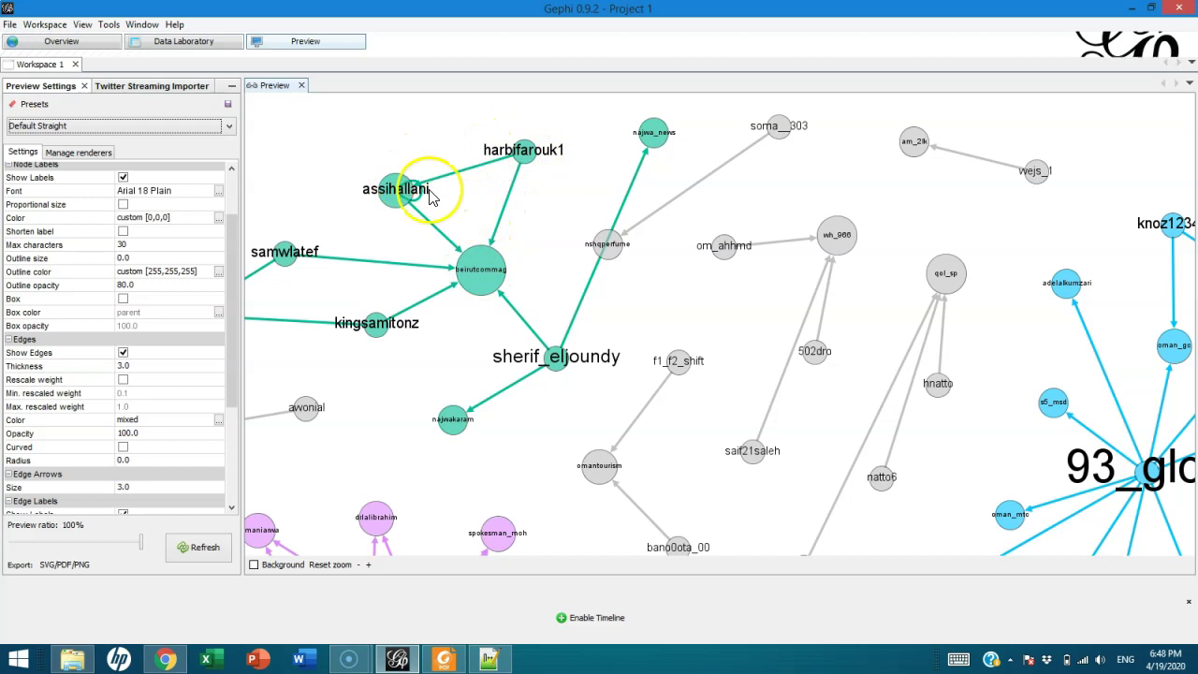
Step: Examine the arrow directions between the nodes in the green cluster around beirutcommag
scroll(429, 194, up, 5)
drag(387, 253, 599, 316)
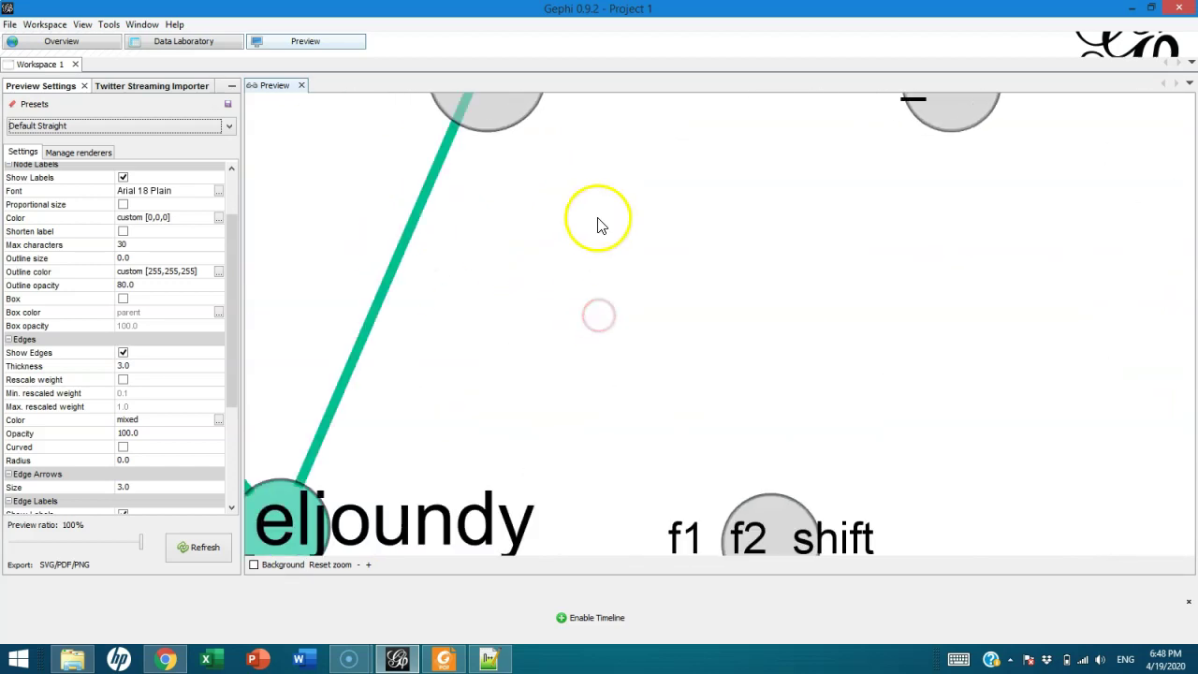
drag(599, 231, 583, 409)
drag(580, 338, 556, 435)
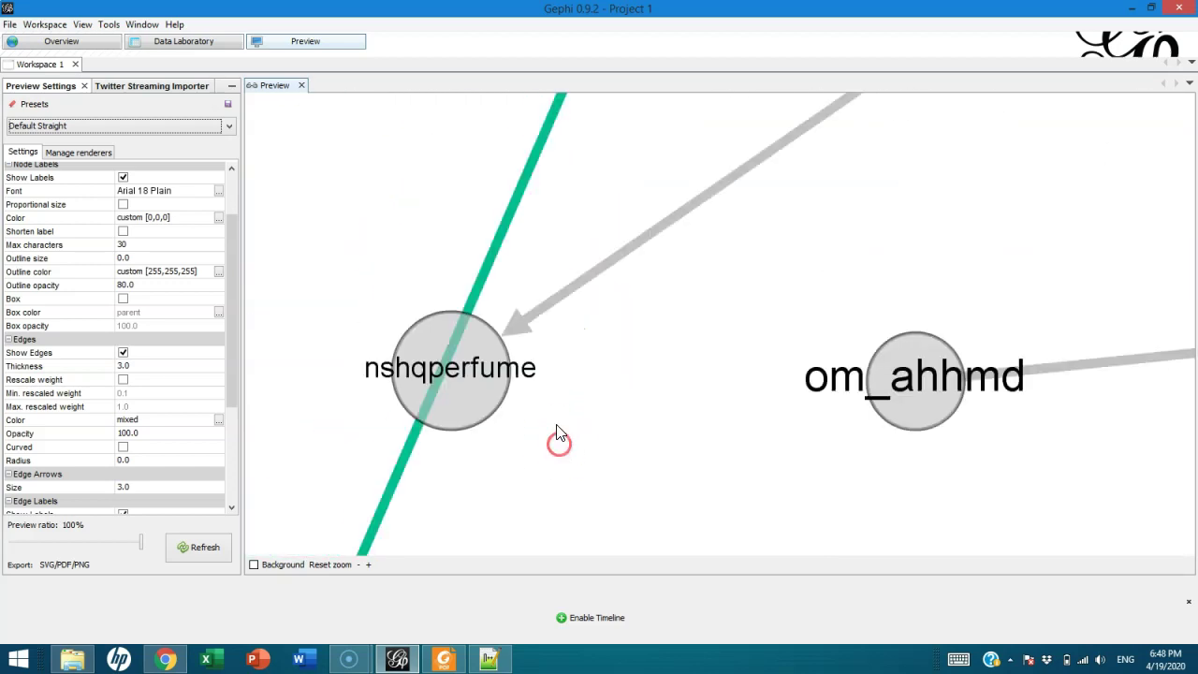
scroll(557, 433, down, 4)
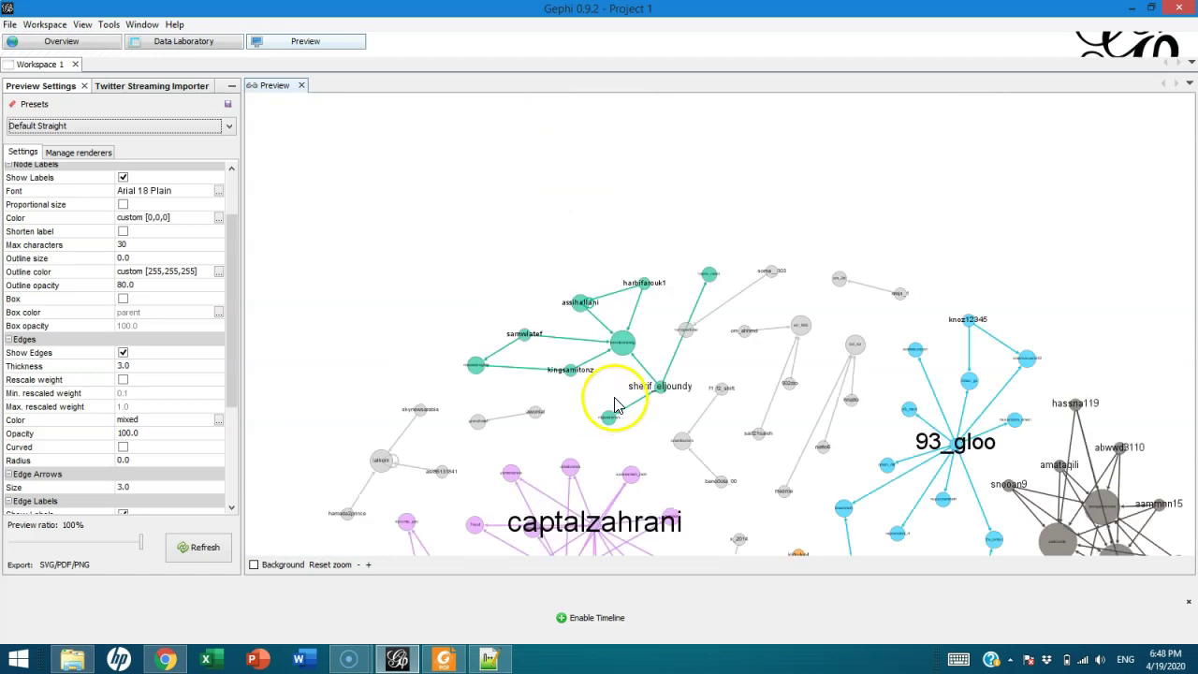
scroll(615, 405, up, 3)
mouse_move(564, 288)
mouse_down()
mouse_move(639, 348)
mouse_move(543, 375)
mouse_move(559, 358)
mouse_up()
scroll(580, 375, up, 3)
drag(608, 286, 608, 290)
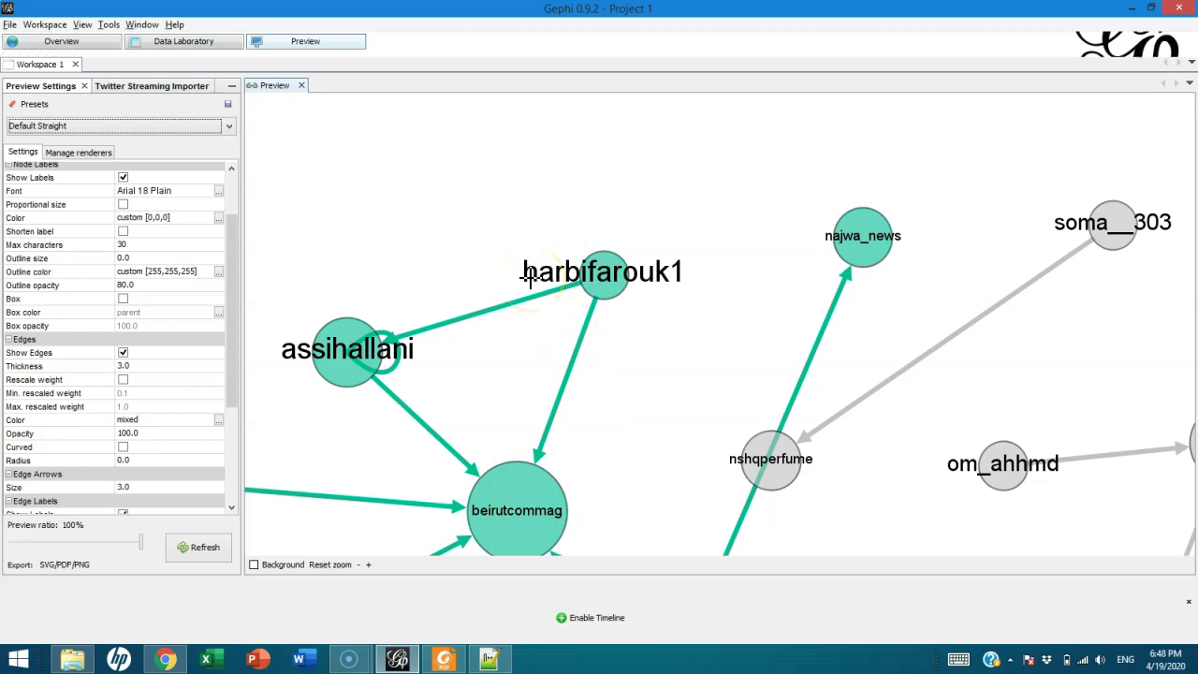
drag(511, 245, 717, 297)
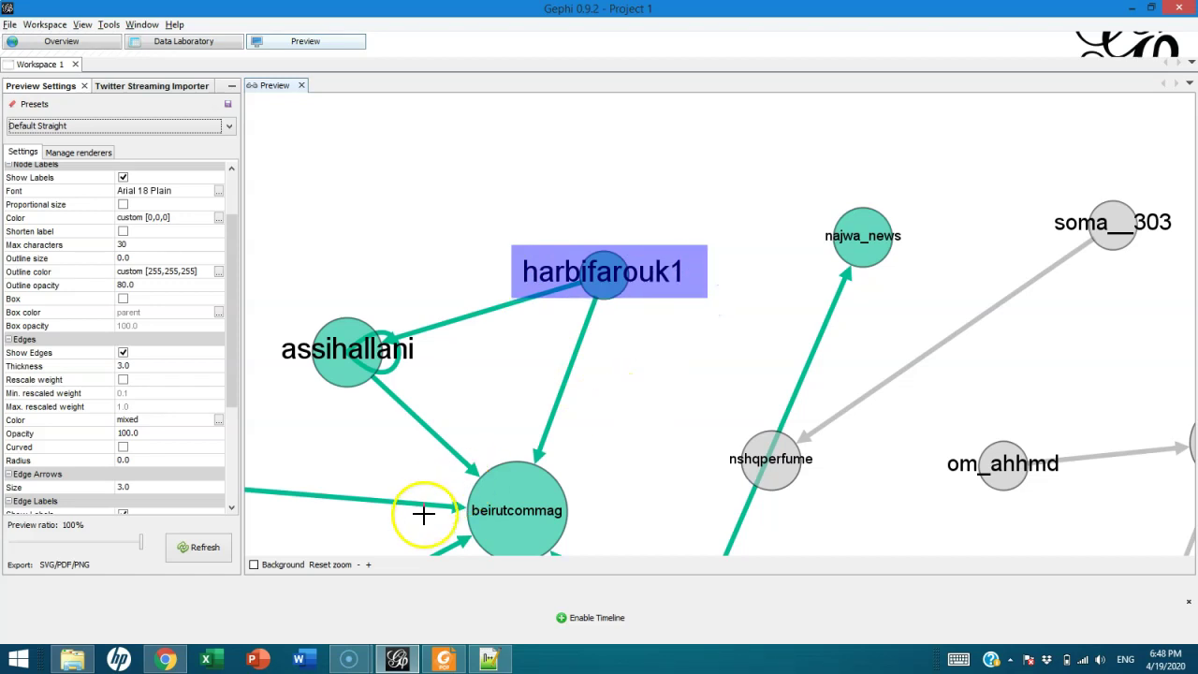
drag(469, 496, 558, 534)
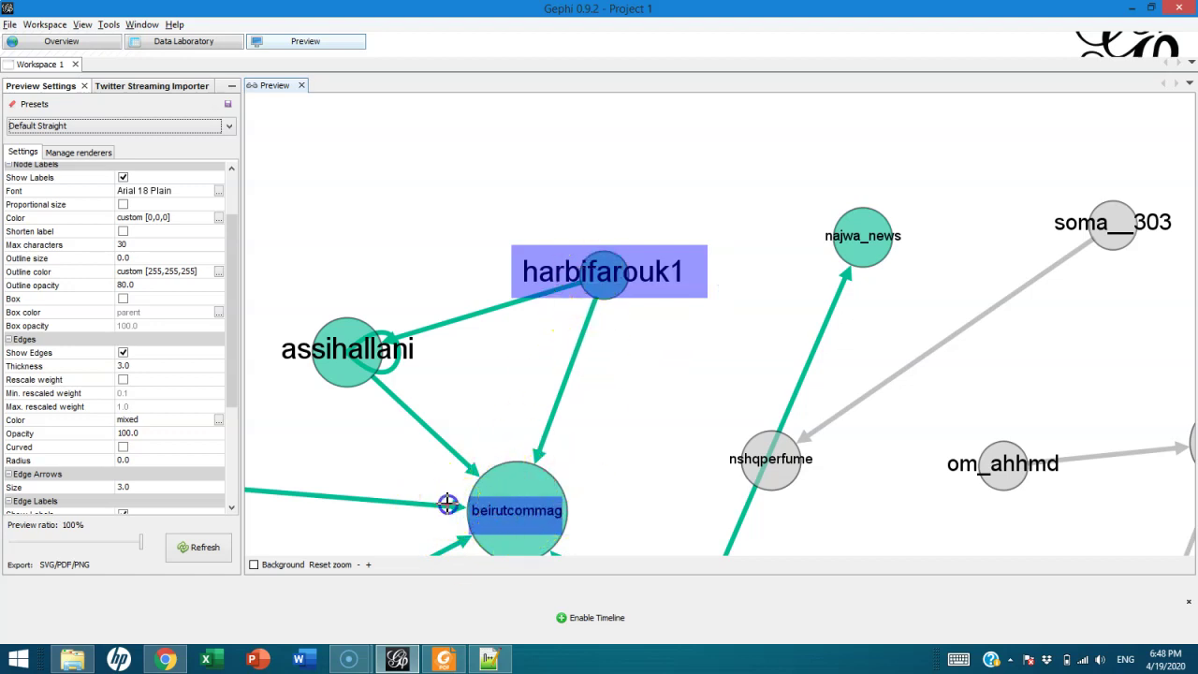
drag(476, 452, 562, 553)
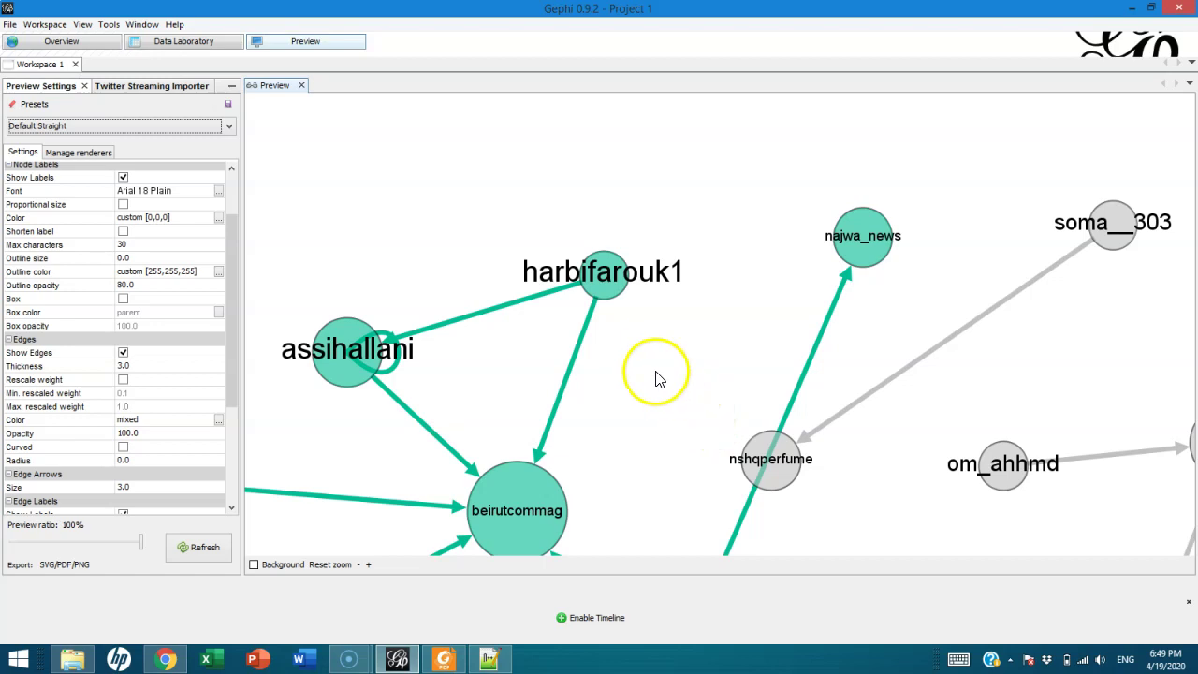
Step: Refresh the preview and look over the edges and labels across all the network's coloured clusters
click(208, 545)
scroll(432, 380, down, 2)
scroll(721, 449, down, 3)
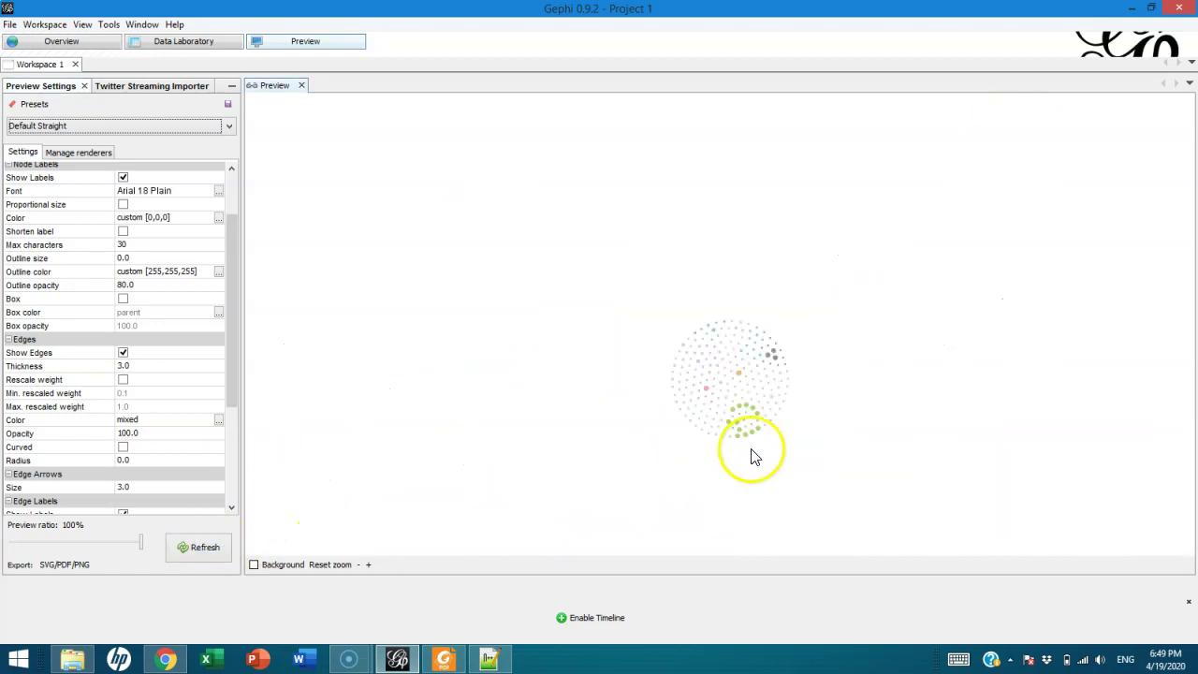
scroll(728, 428, up, 5)
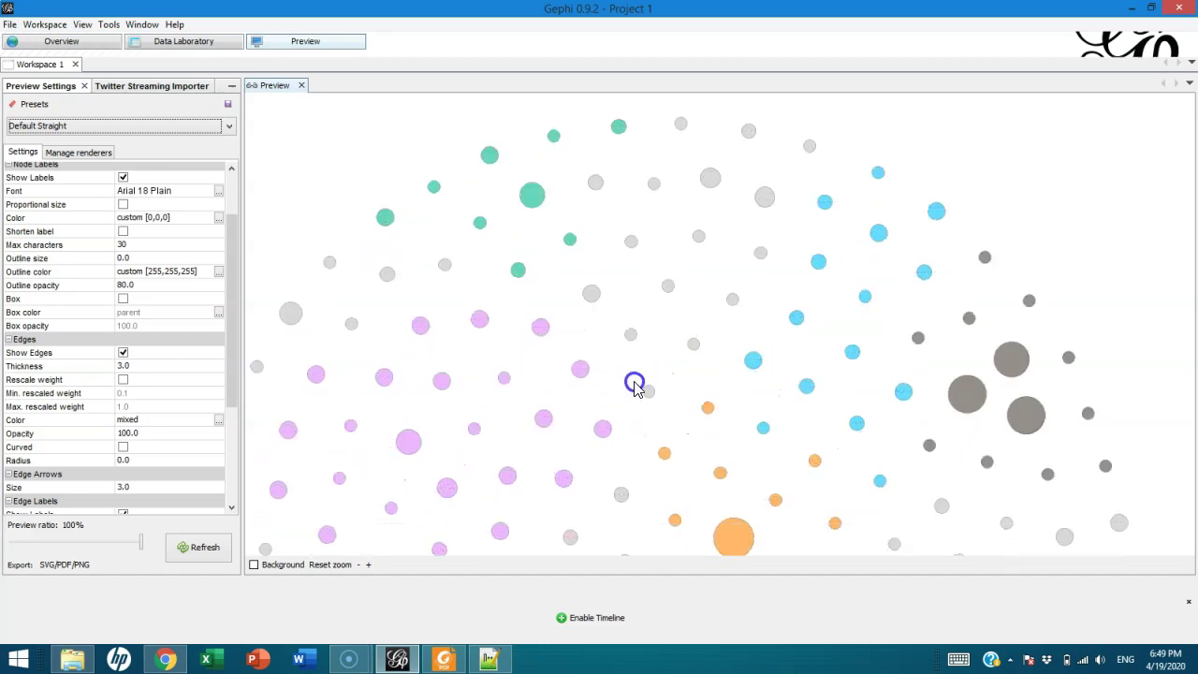
drag(684, 427, 671, 340)
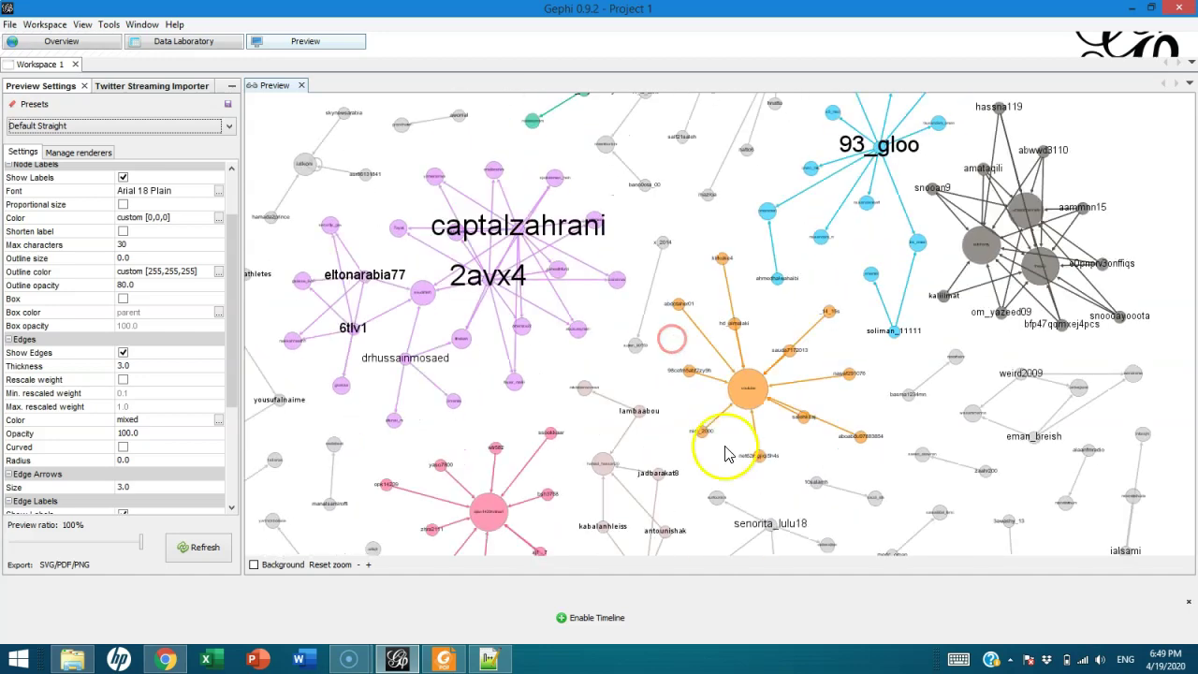
drag(629, 420, 643, 343)
drag(571, 393, 647, 325)
scroll(676, 392, down, 3)
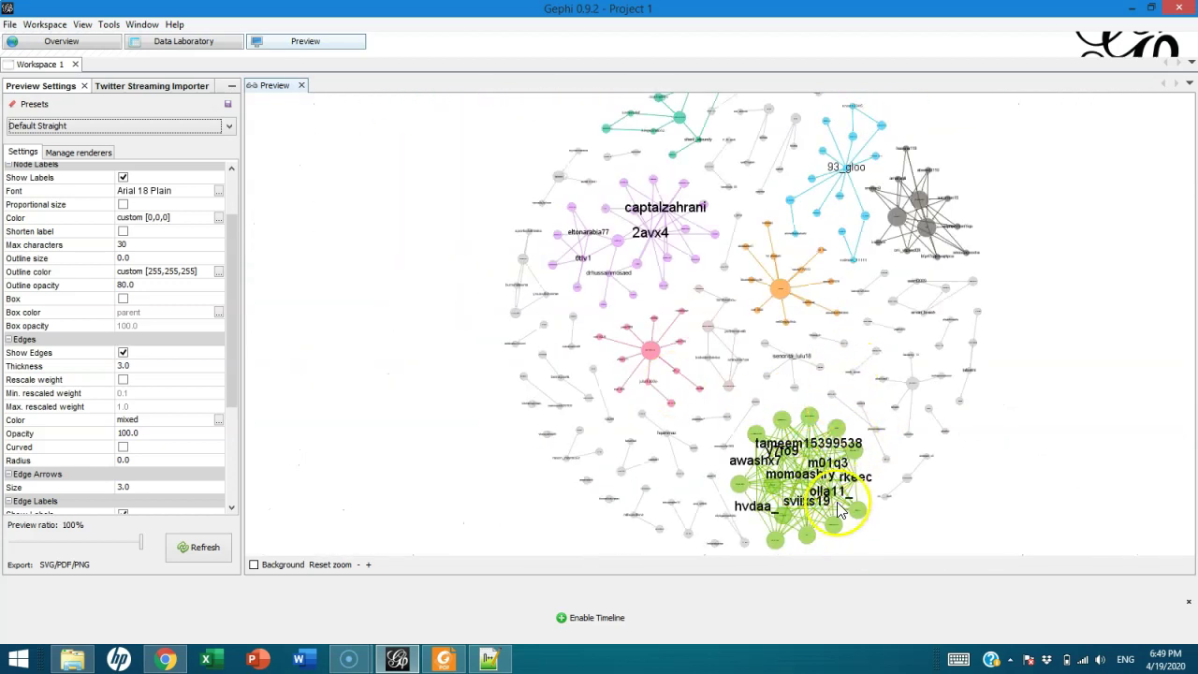
Step: Examine the labels and arrows inside the large light-green cluster of the preview
scroll(810, 473, up, 5)
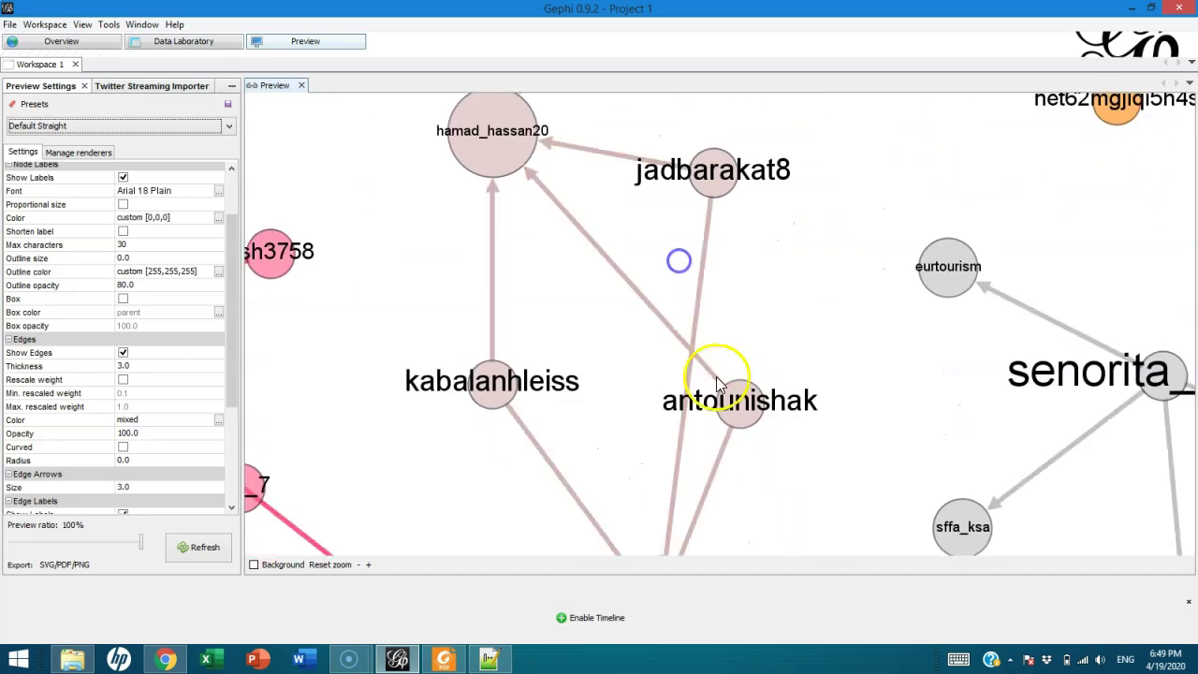
drag(767, 384, 719, 235)
drag(808, 333, 624, 179)
drag(754, 434, 589, 207)
drag(632, 276, 602, 208)
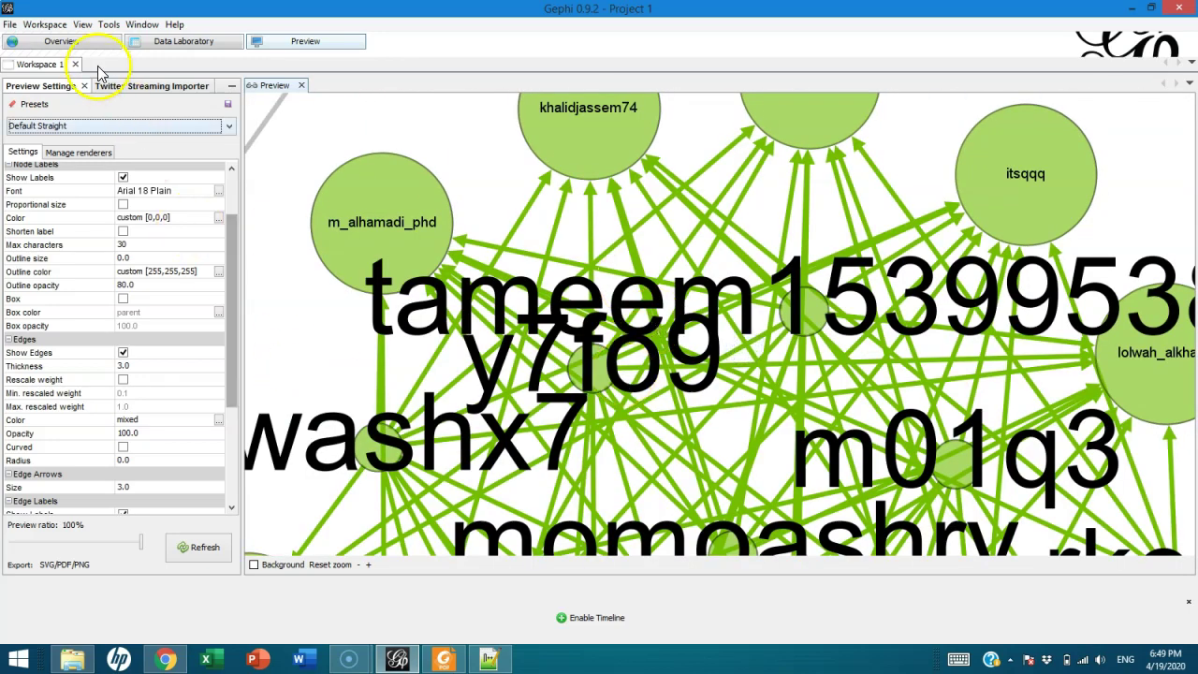
Step: Run the Noverlap layout on the network in the Overview
click(74, 47)
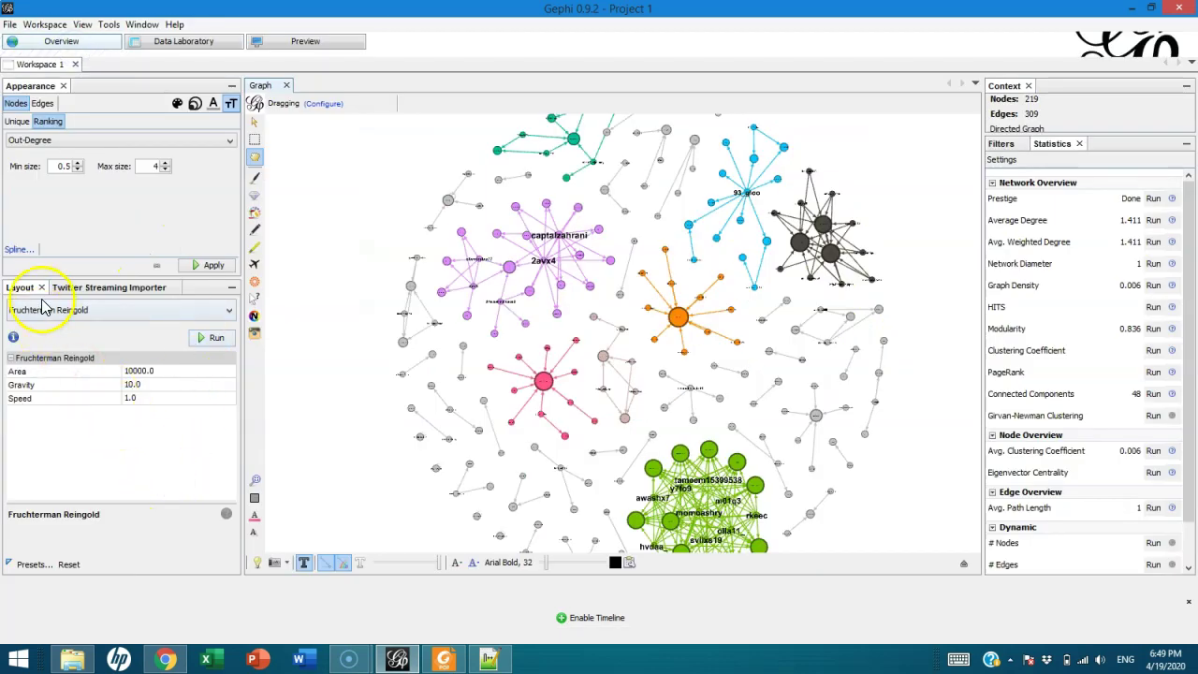
click(42, 312)
key(n)
click(73, 328)
key(n)
click(214, 341)
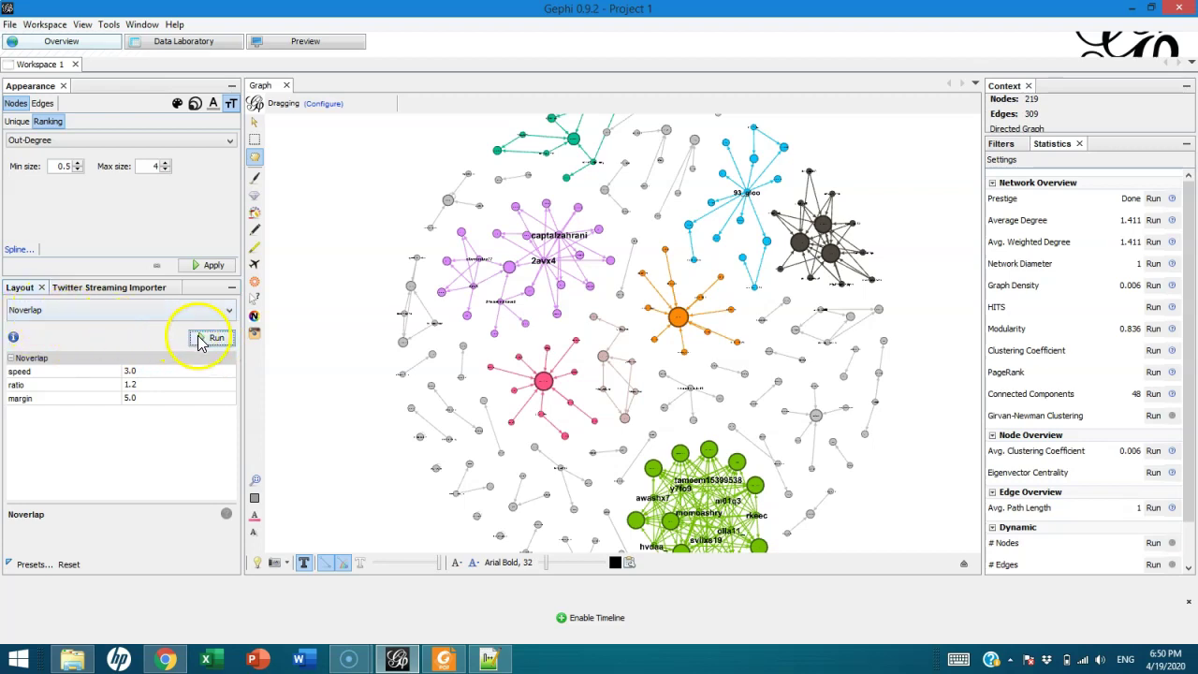
Step: Run the Label Adjust layout on the network
click(105, 309)
key(l)
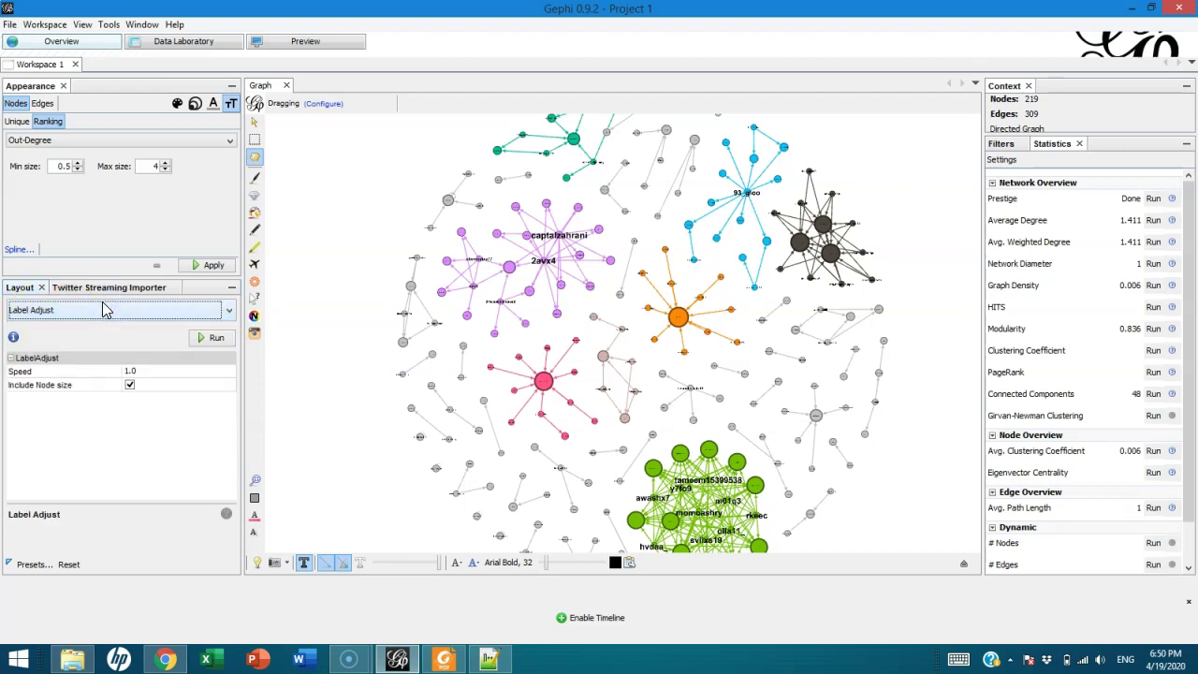
click(217, 341)
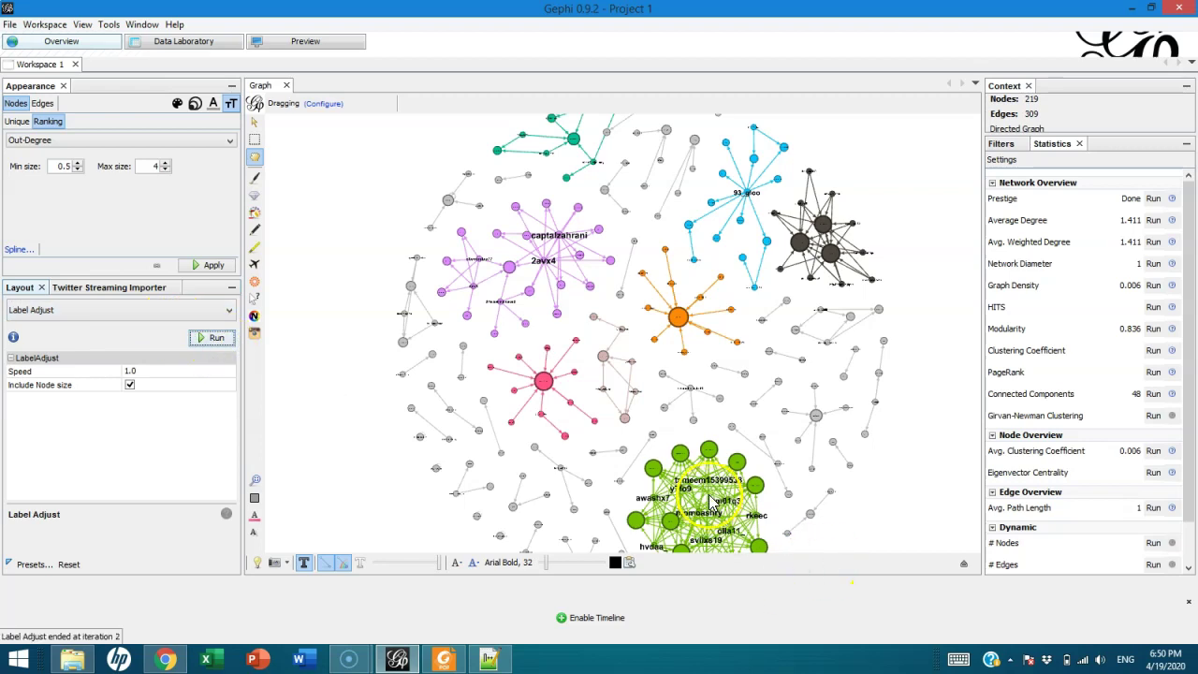
Step: Spread out the large light-green cluster by moving several of its nodes outward from the cluster's centre
drag(783, 487, 730, 481)
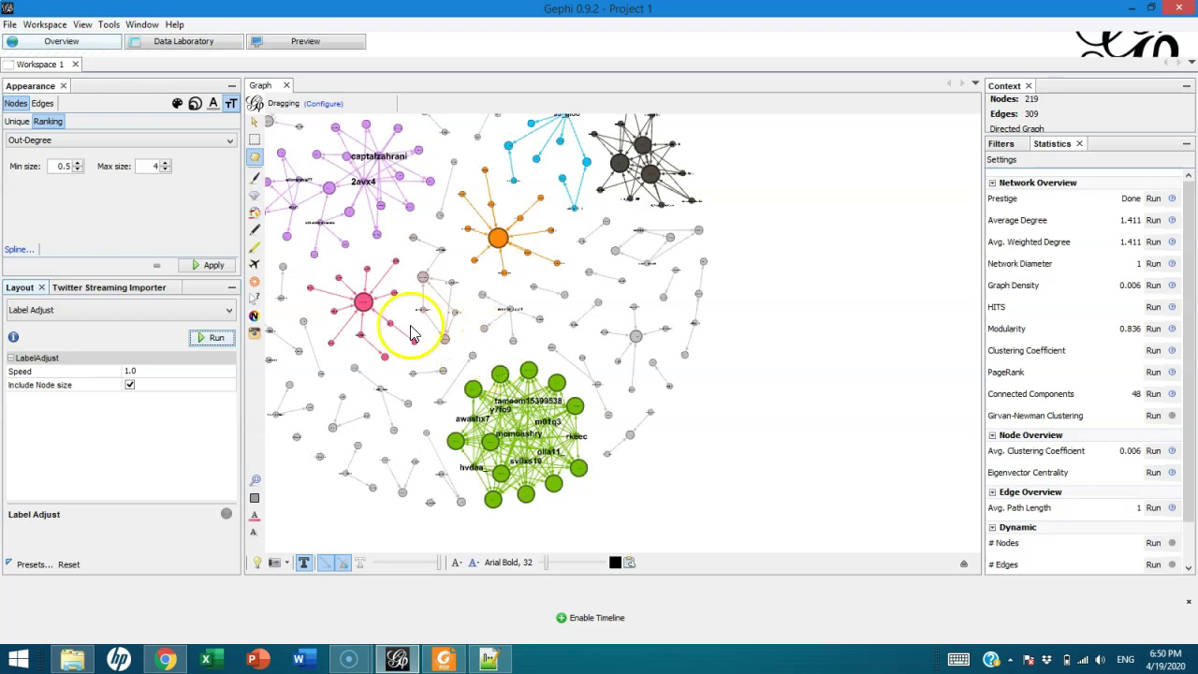
drag(500, 373, 447, 370)
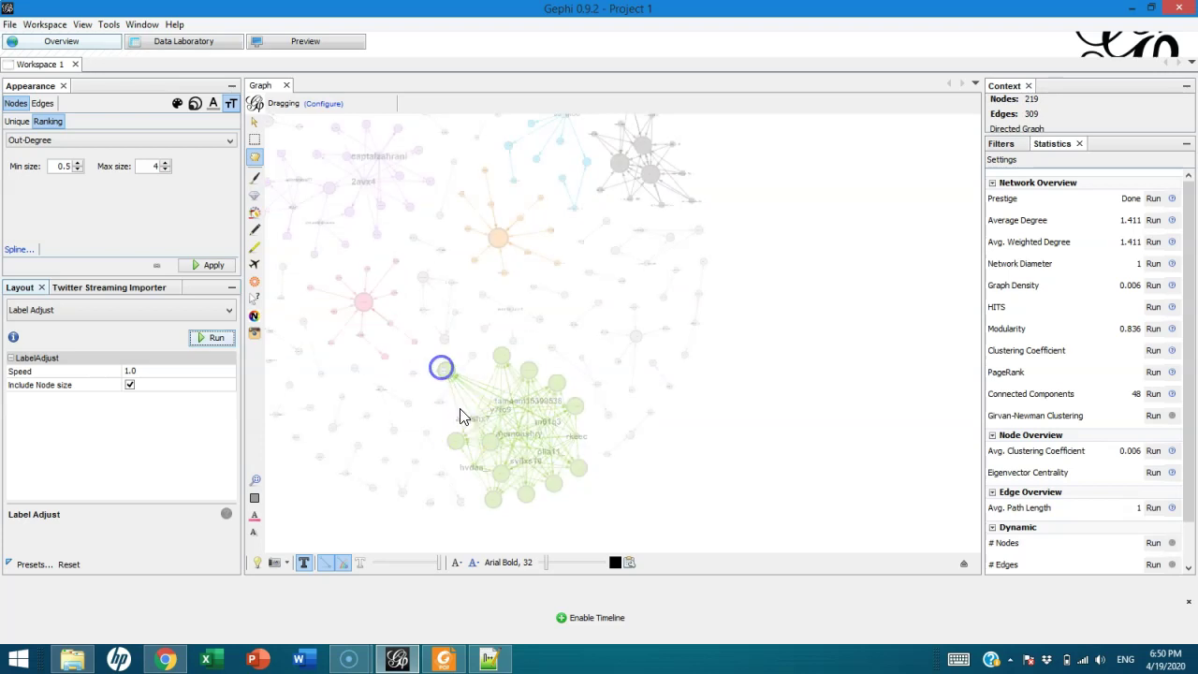
drag(455, 440, 426, 421)
drag(473, 468, 450, 495)
drag(491, 448, 508, 468)
drag(556, 382, 508, 332)
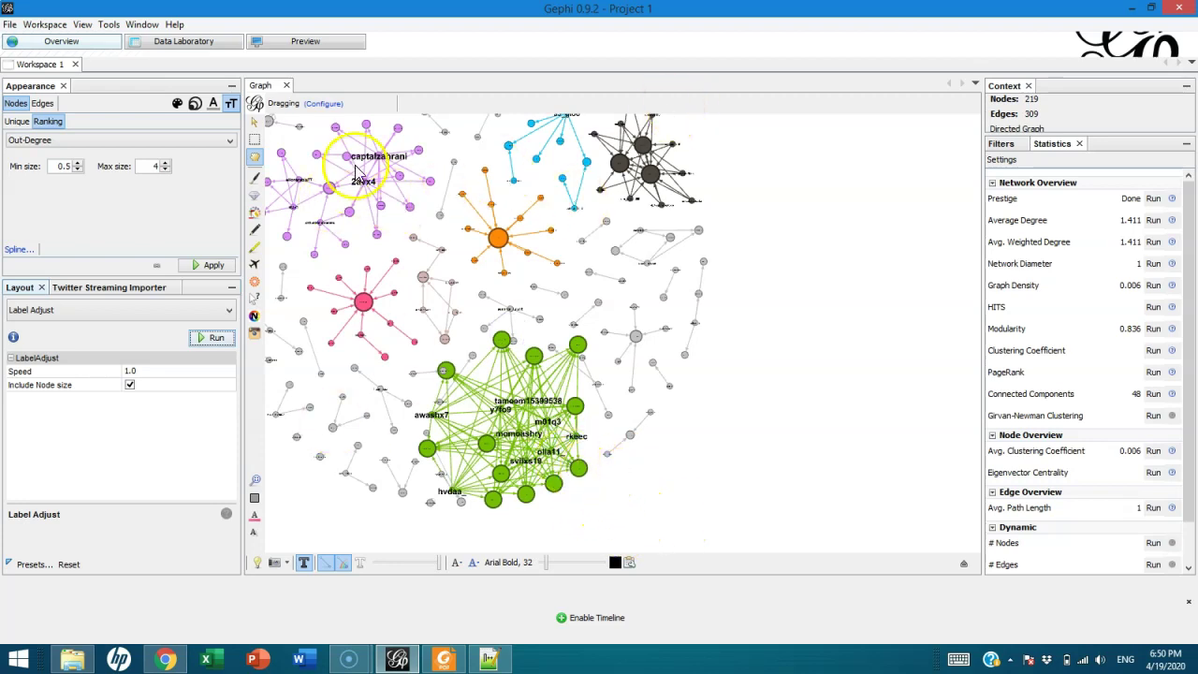
Step: Refresh the preview so that it shows the rearranged light-green cluster, and centre the network in view
click(313, 50)
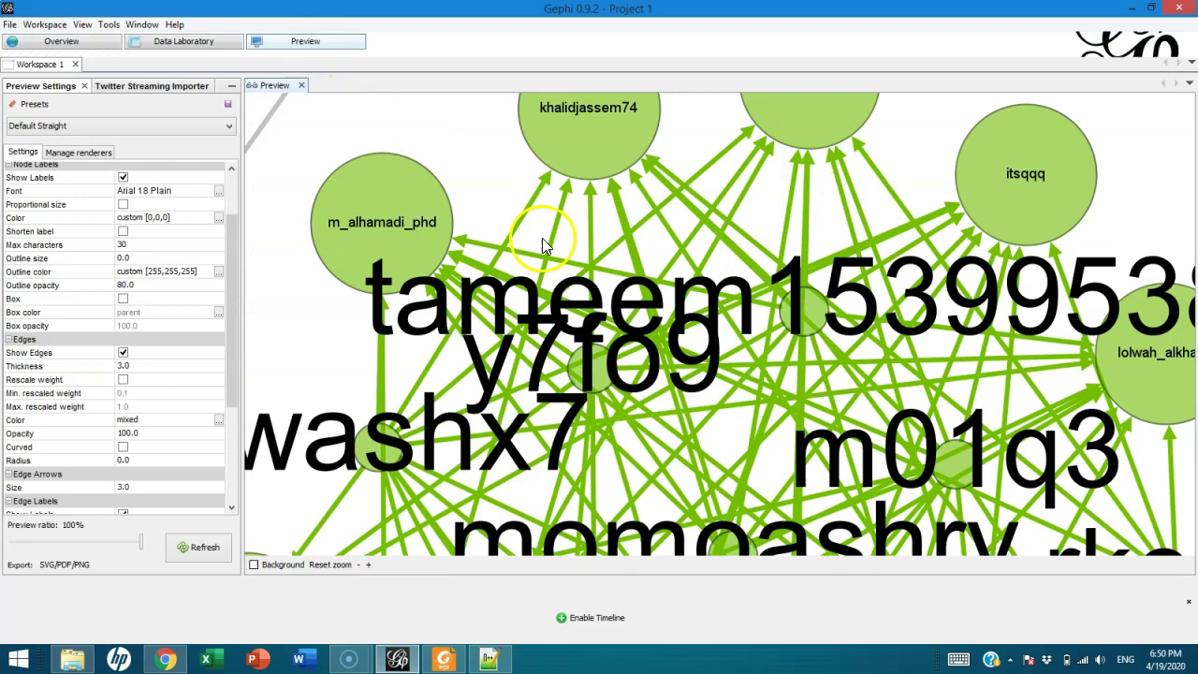
click(204, 551)
scroll(542, 447, down, 3)
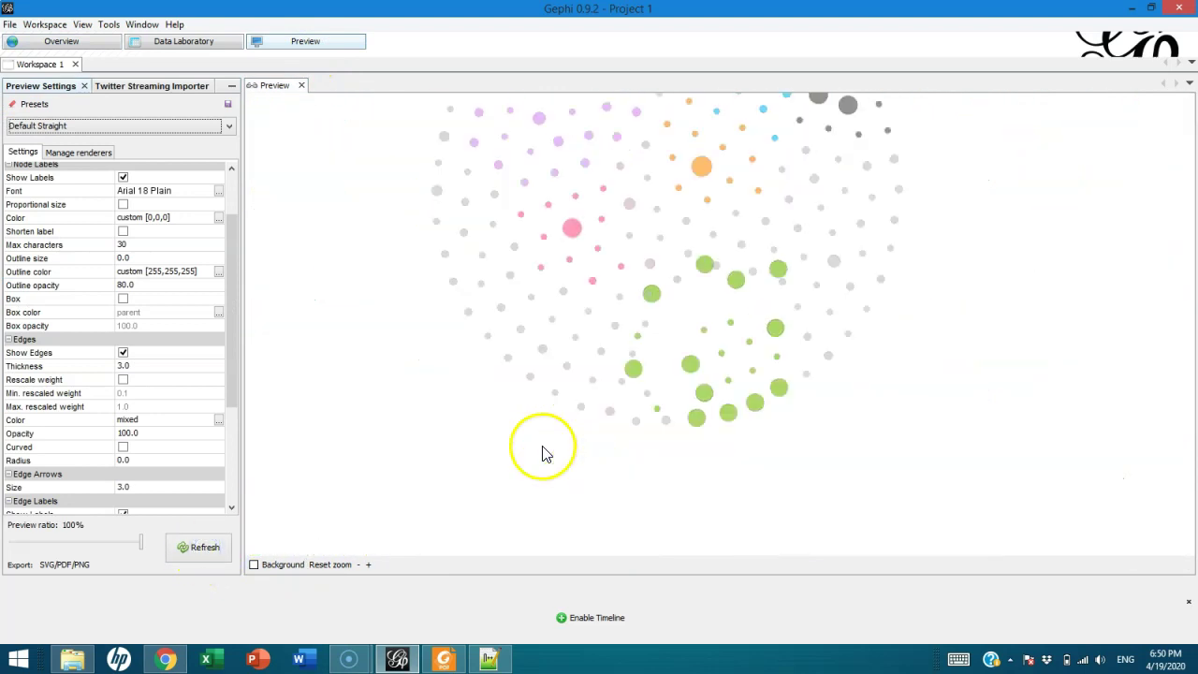
drag(788, 229, 764, 319)
click(207, 562)
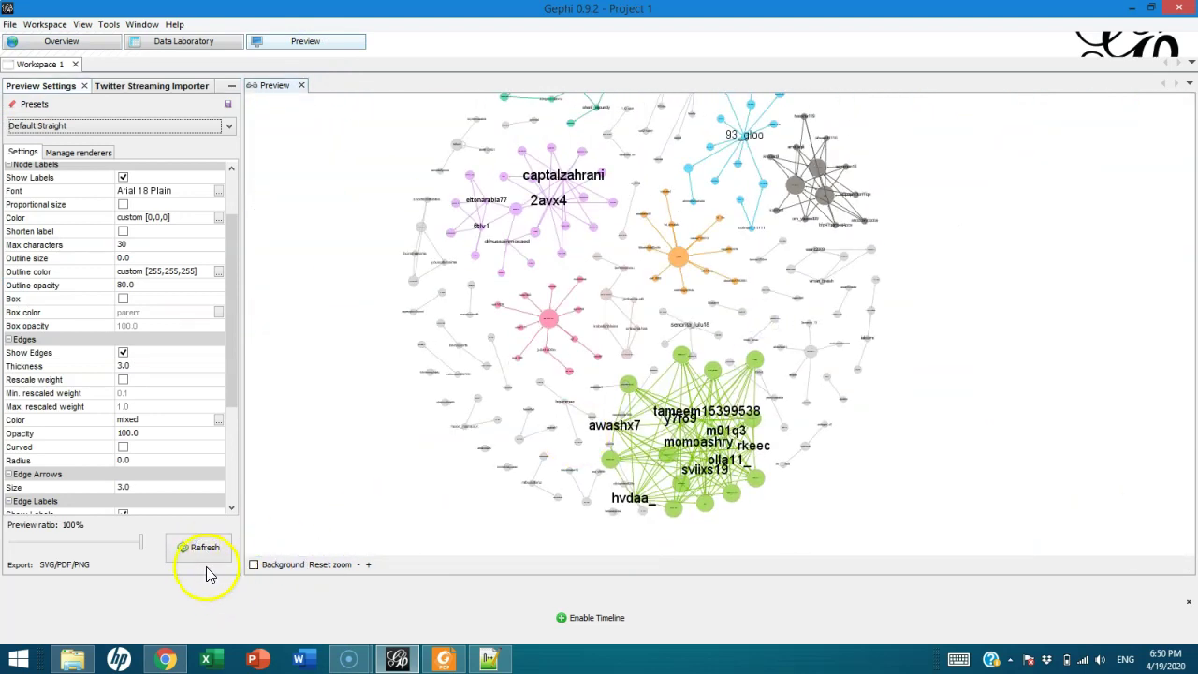
Step: Export the preview as an SVG file named Untitled.svg in the Documents folder
click(63, 565)
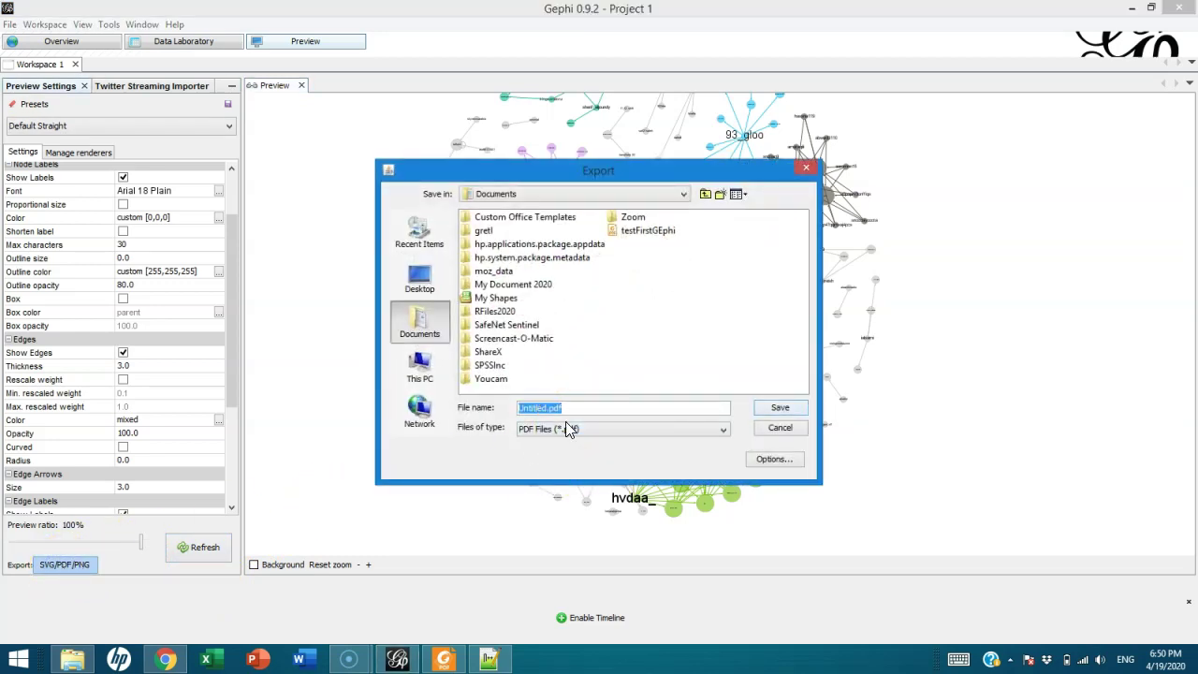
click(562, 431)
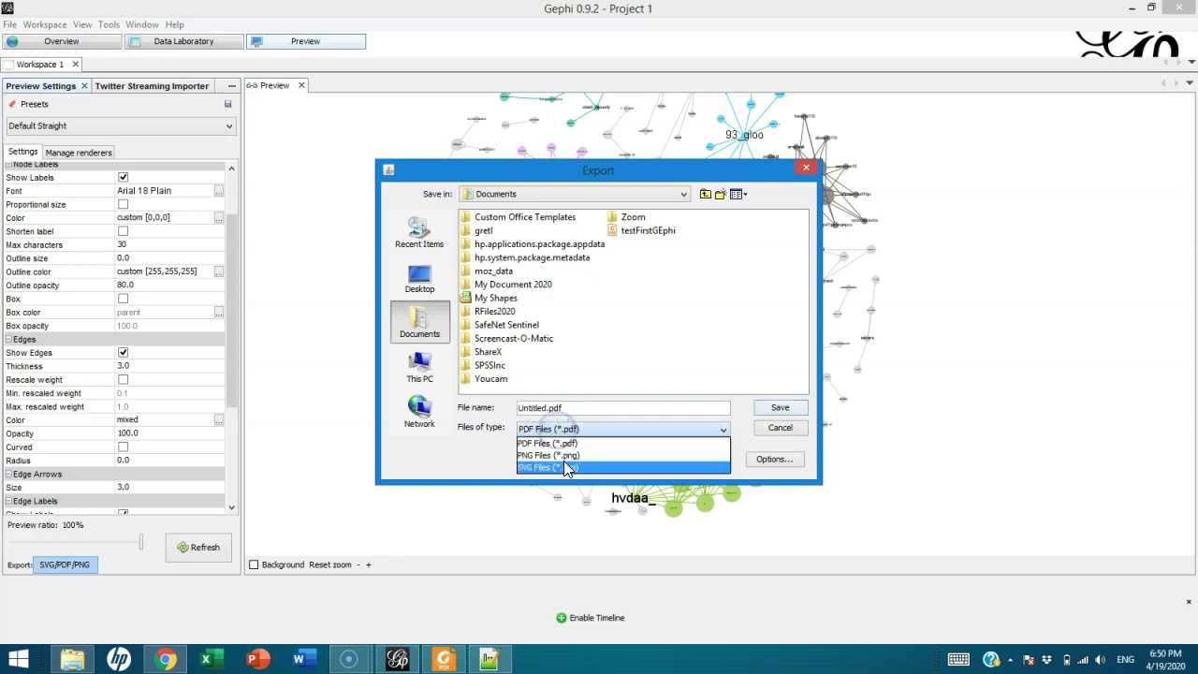
click(565, 468)
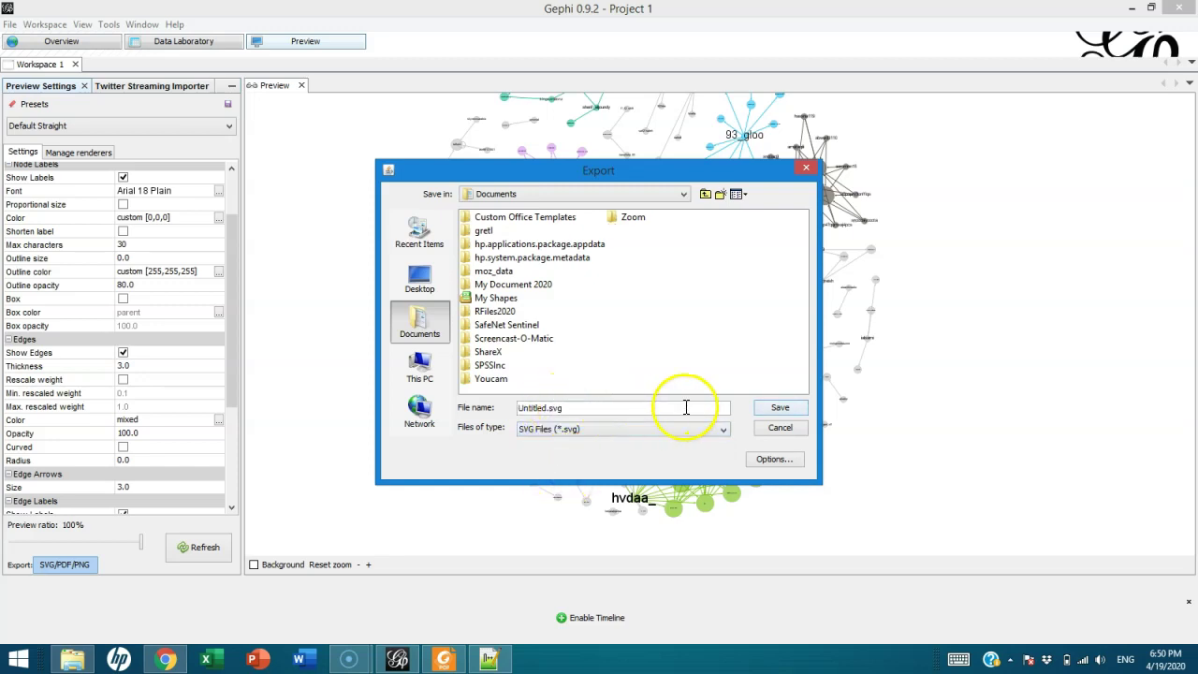
click(776, 409)
Step: Switch to File Explorer and open the exported Untitled file from the Documents folder in the browser
click(72, 659)
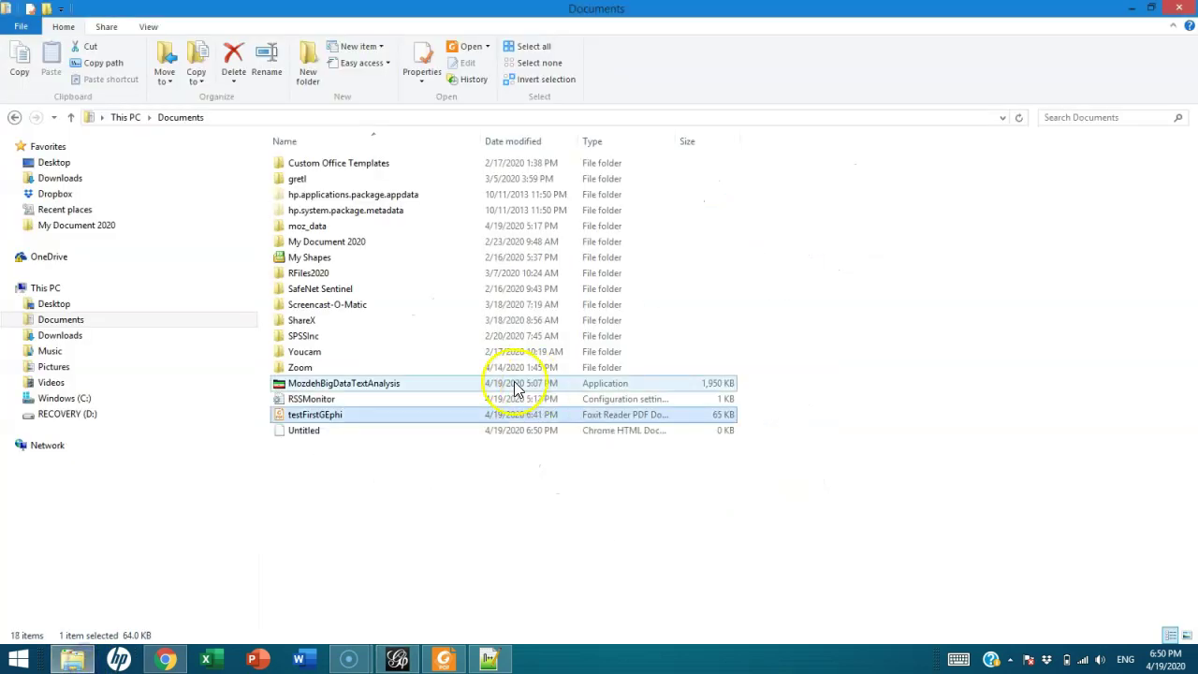
click(321, 468)
click(307, 438)
double_click(307, 439)
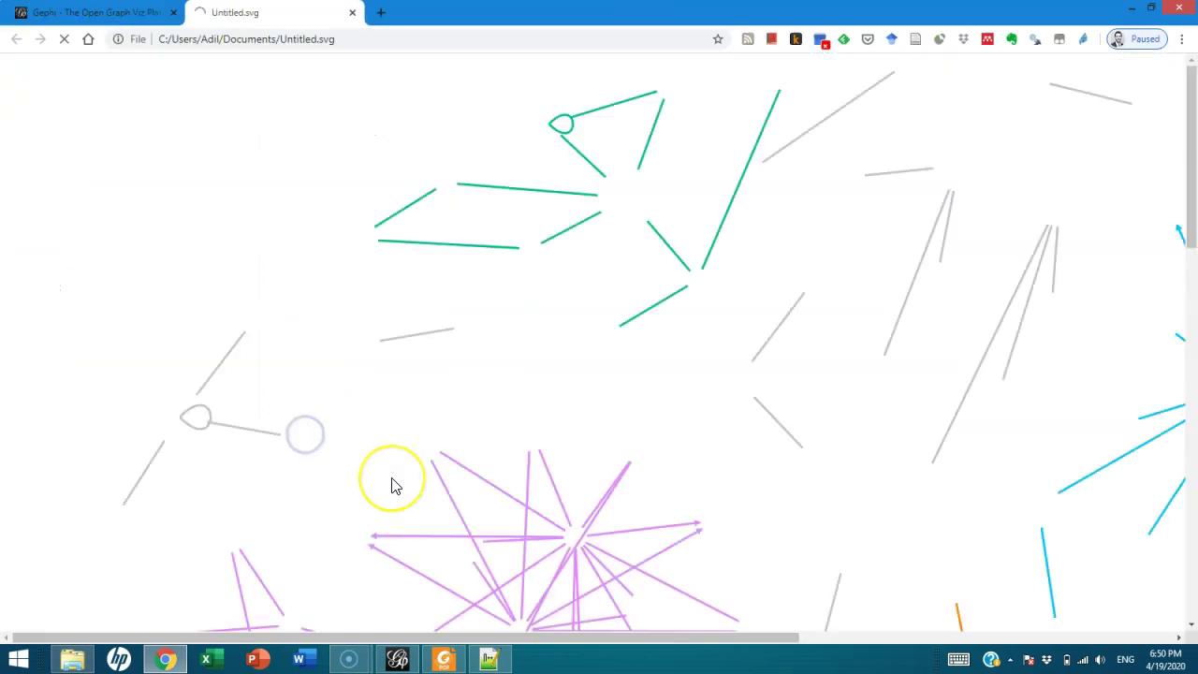
Step: Enlarge the exported SVG to 150% and look through it from the beirutcommag cluster to the large light-green cluster
click(781, 429)
right_click(700, 307)
drag(647, 375, 561, 286)
click(615, 397)
key(ctrl+plus)
key(ctrl+plus)
key(ctrl+plus)
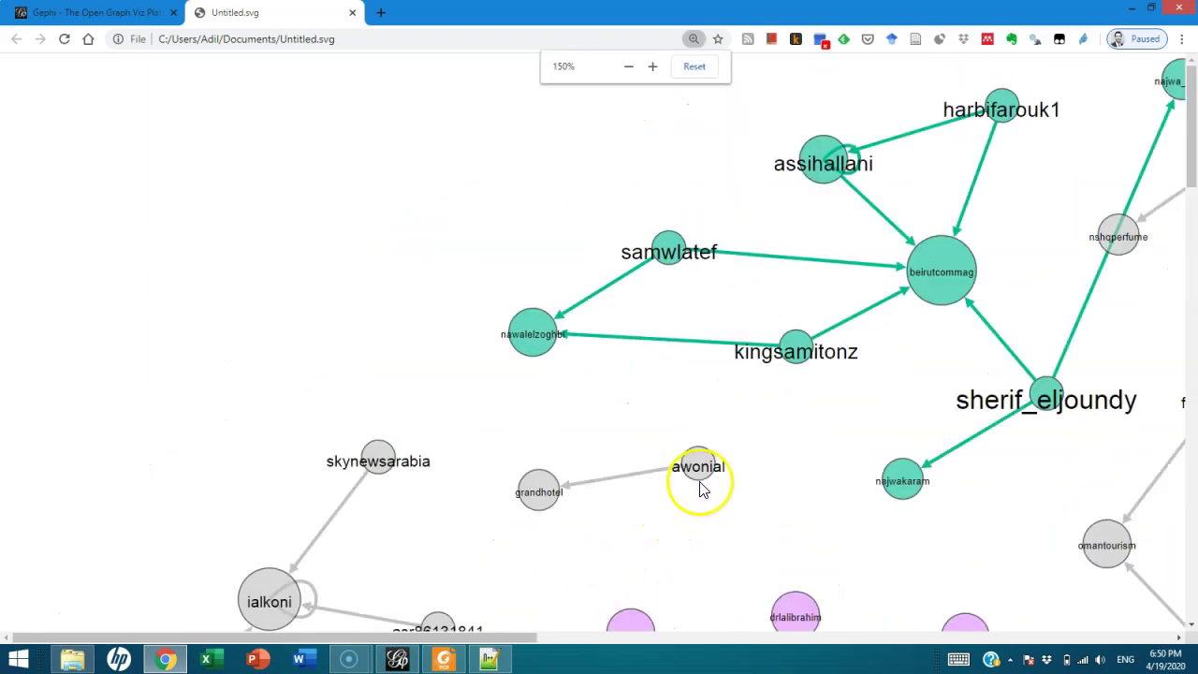
drag(1196, 198, 1191, 290)
drag(1192, 233, 1193, 526)
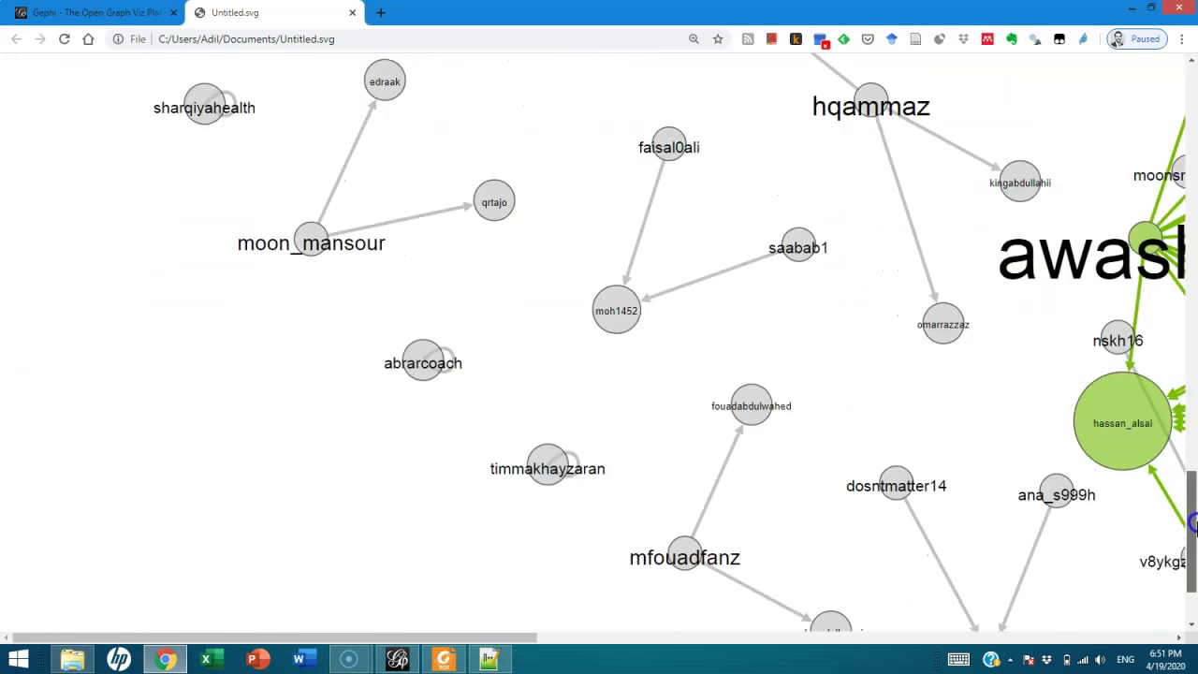
drag(493, 637, 883, 576)
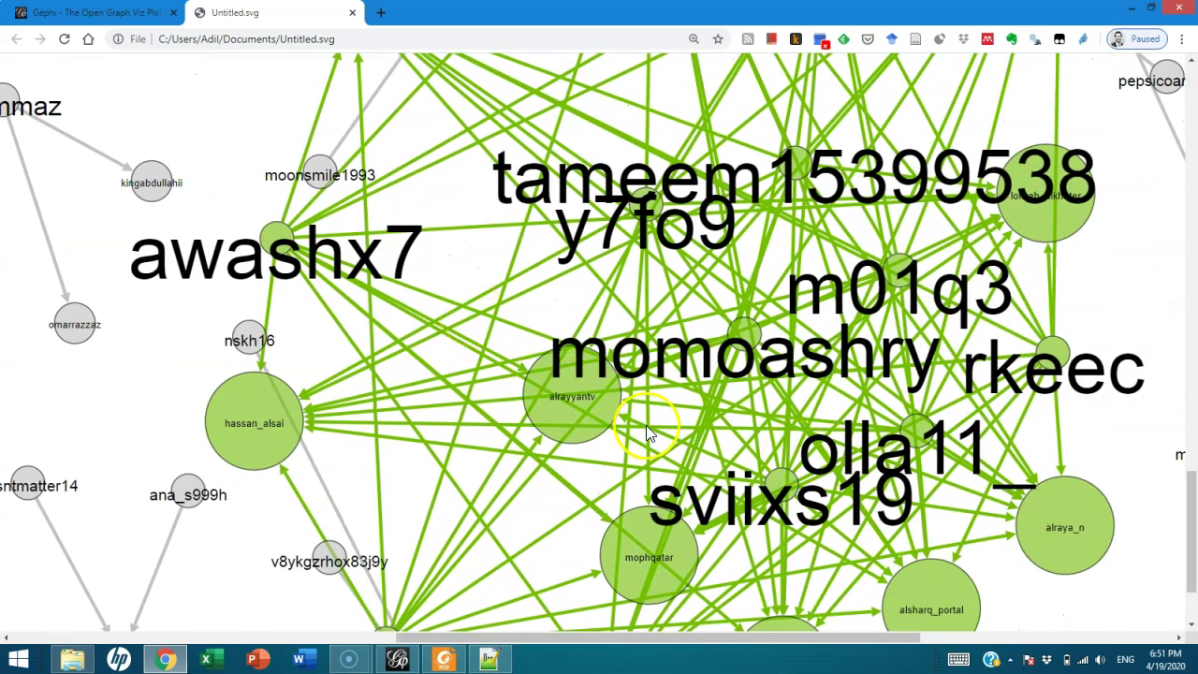
Step: Magnify the SVG to 300% and beyond to examine arrows and labels around alrayyantv, mophqatar, qatar_edu and qat
scroll(624, 435, up, 4)
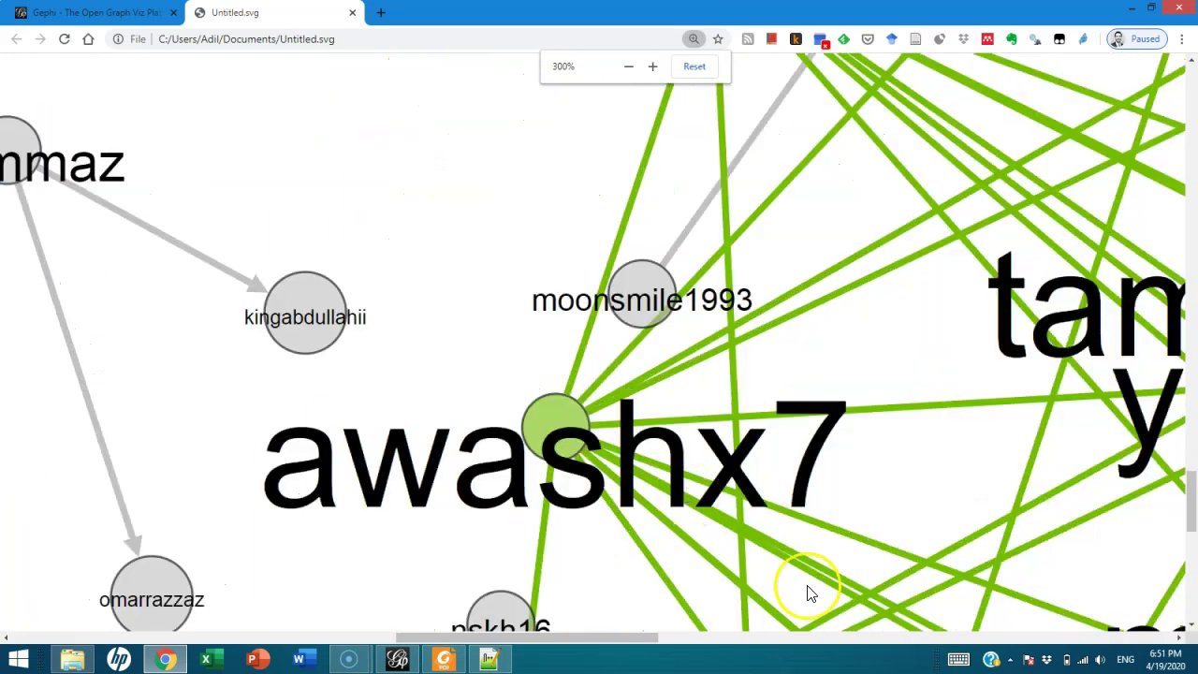
drag(673, 642, 760, 631)
scroll(689, 513, down, 2)
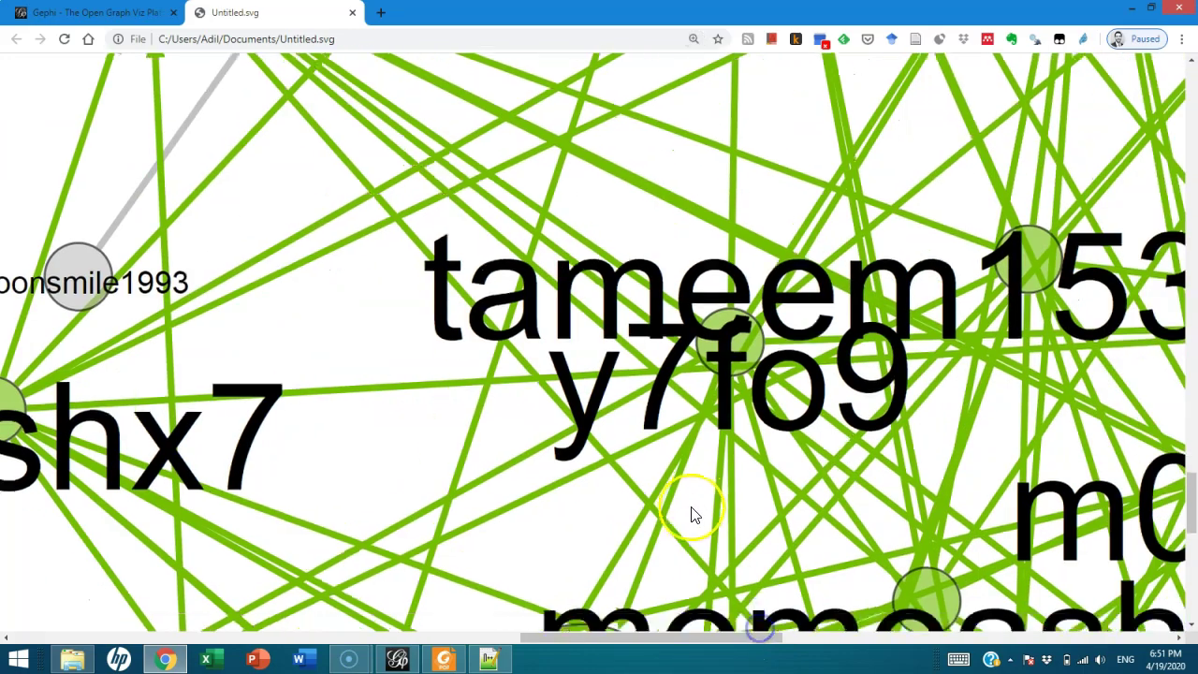
scroll(692, 511, down, 3)
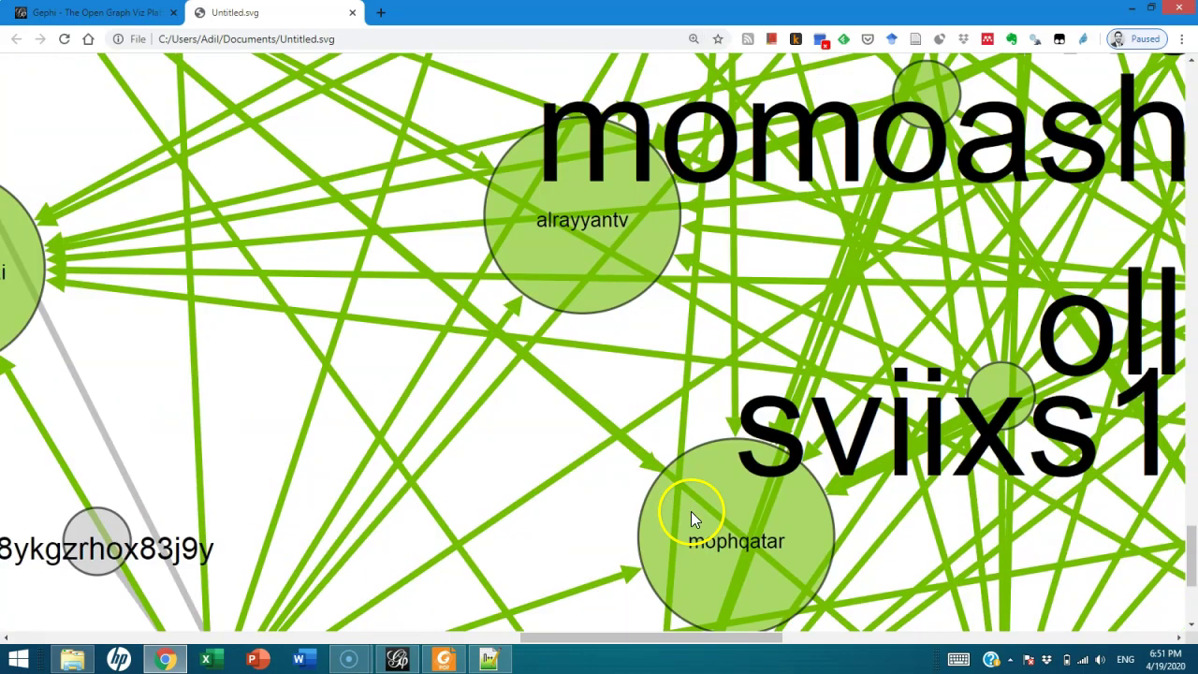
drag(530, 645, 614, 621)
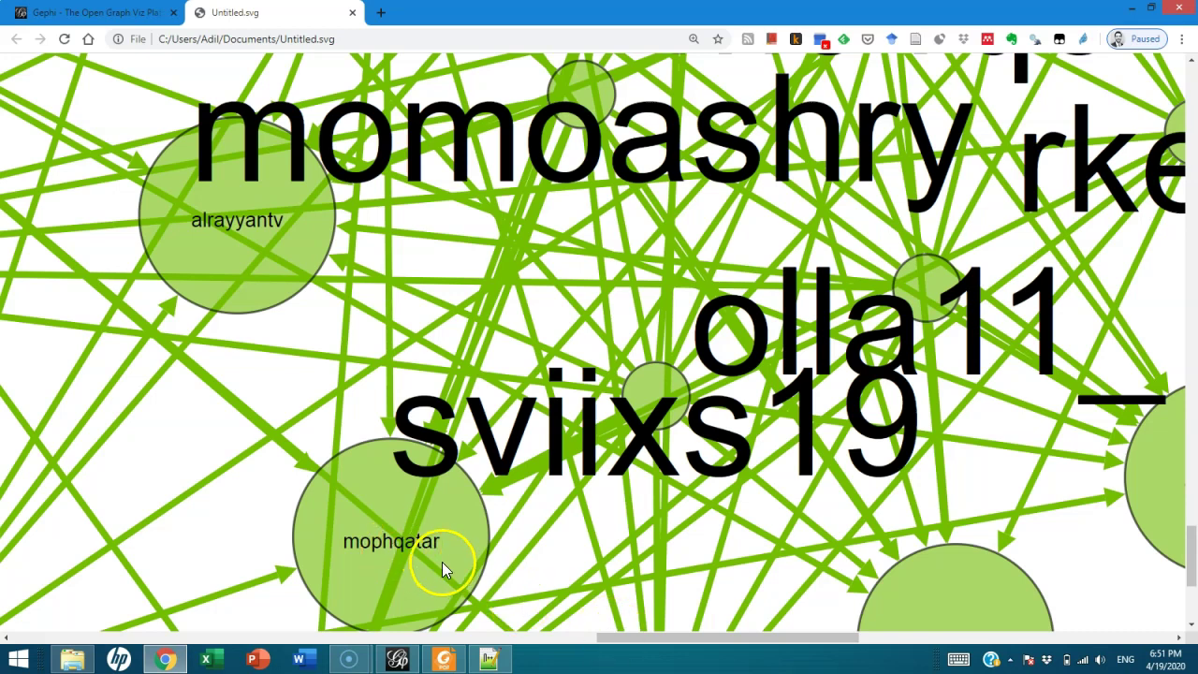
key(ctrl+plus)
right_click(518, 408)
click(340, 442)
scroll(468, 415, down, 5)
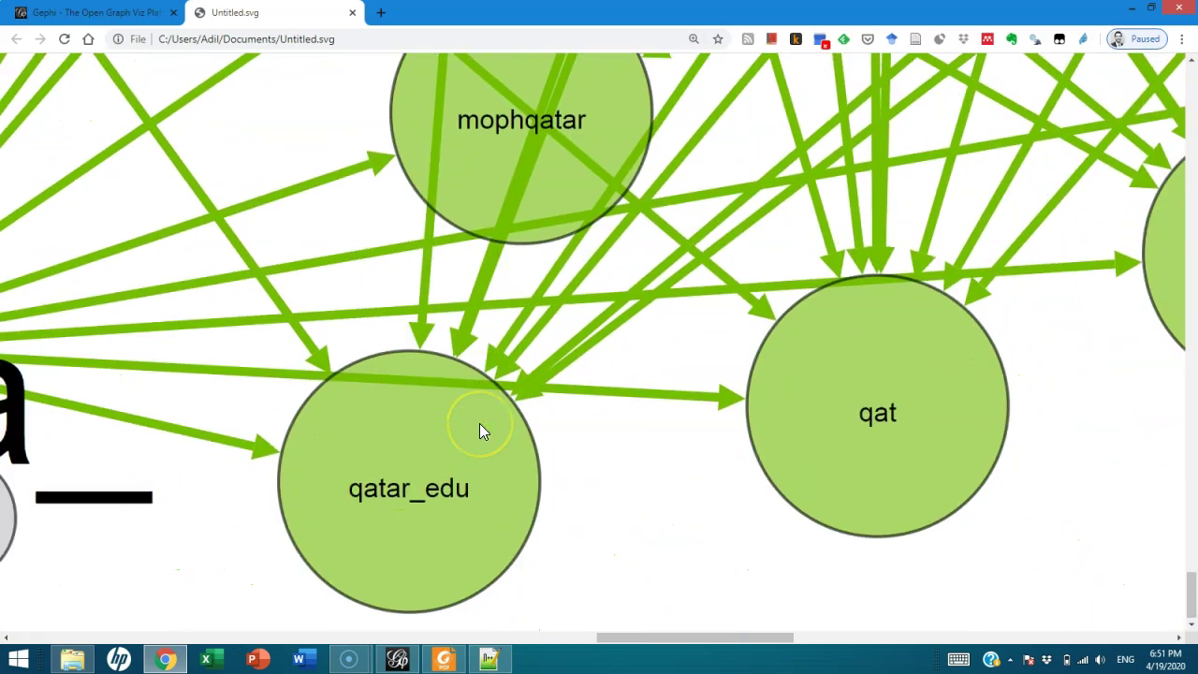
scroll(480, 423, up, 2)
scroll(479, 423, down, 3)
drag(609, 638, 459, 639)
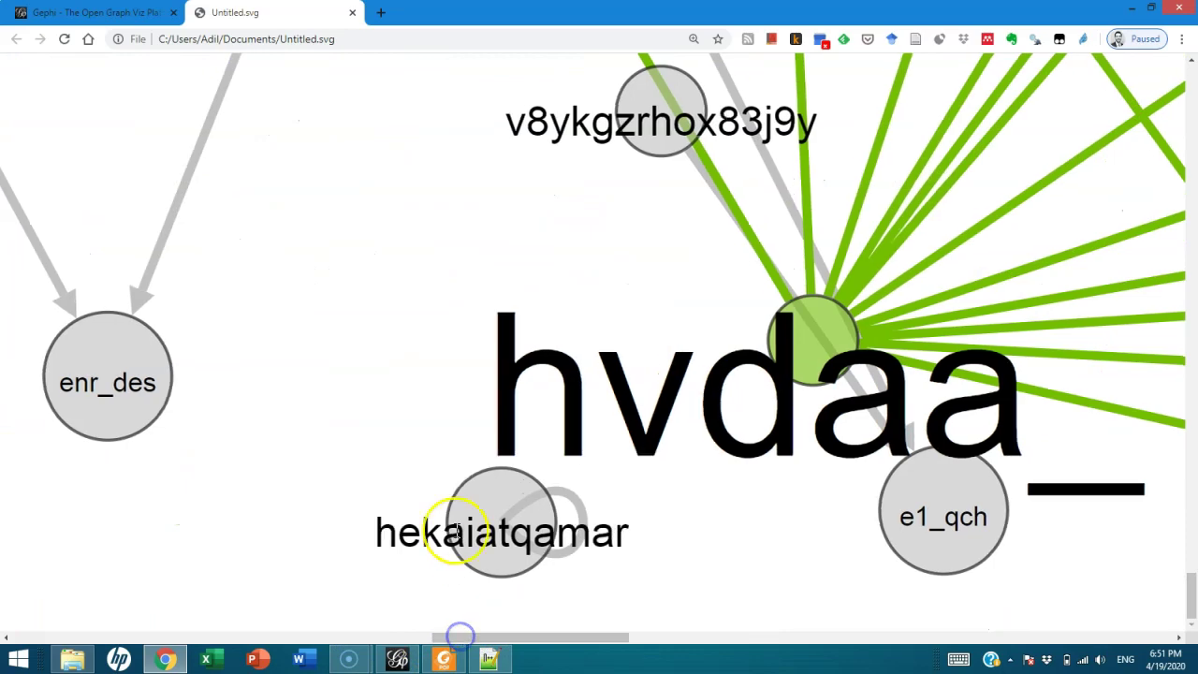
Step: Zoom the SVG back out to view the entire light-green cluster, and switch back to Gephi's preview
scroll(455, 527, down, 2)
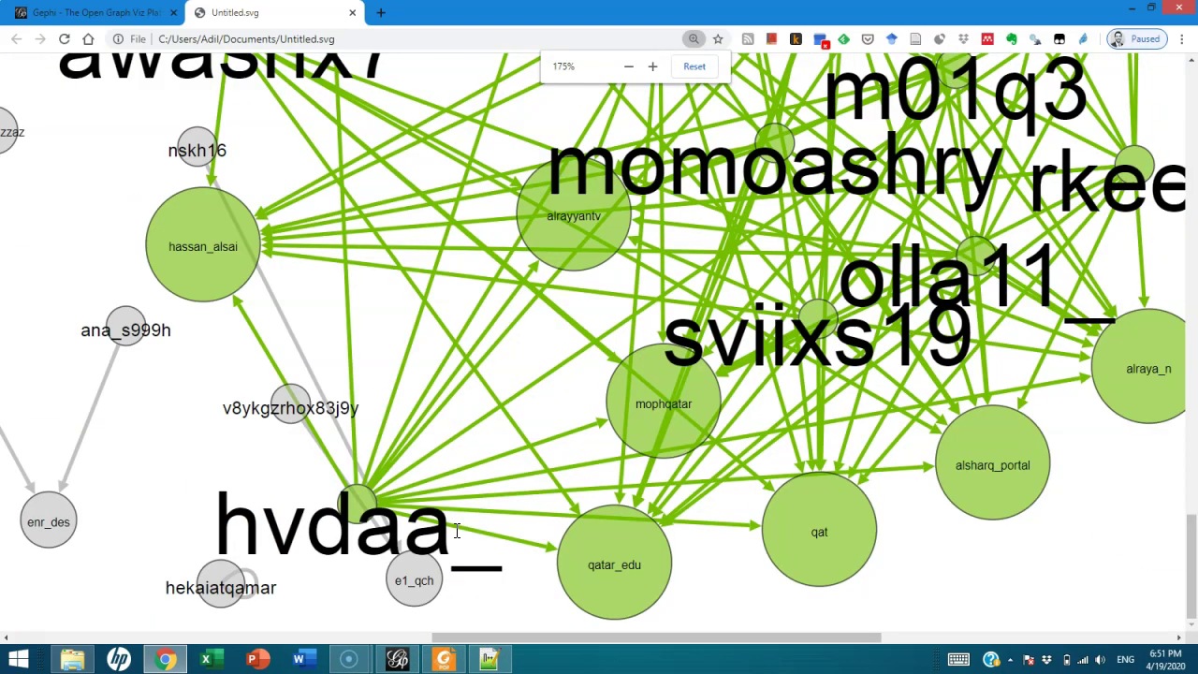
scroll(455, 530, down, 2)
drag(419, 325, 269, 460)
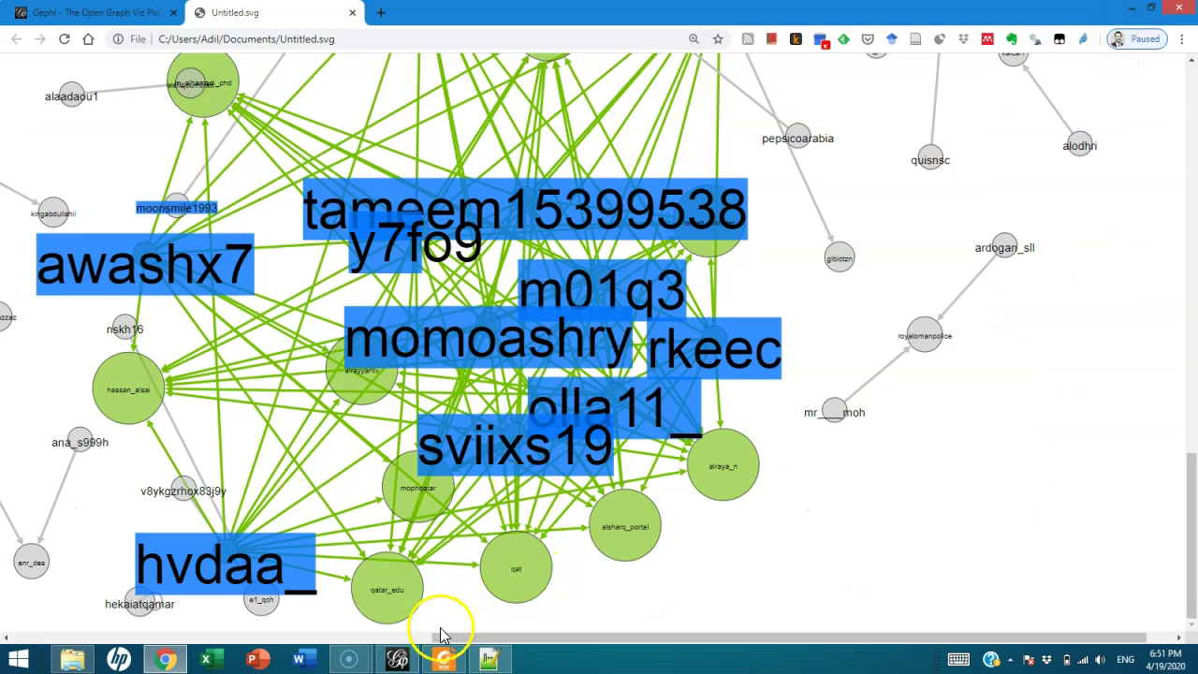
click(817, 401)
click(396, 659)
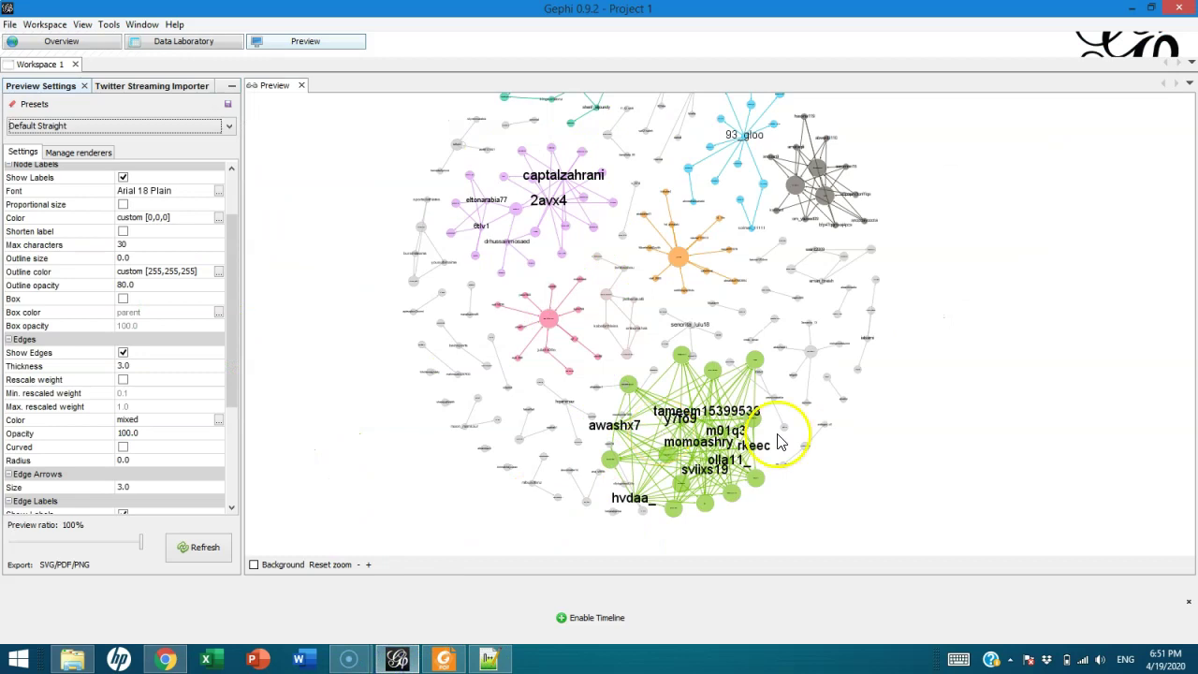